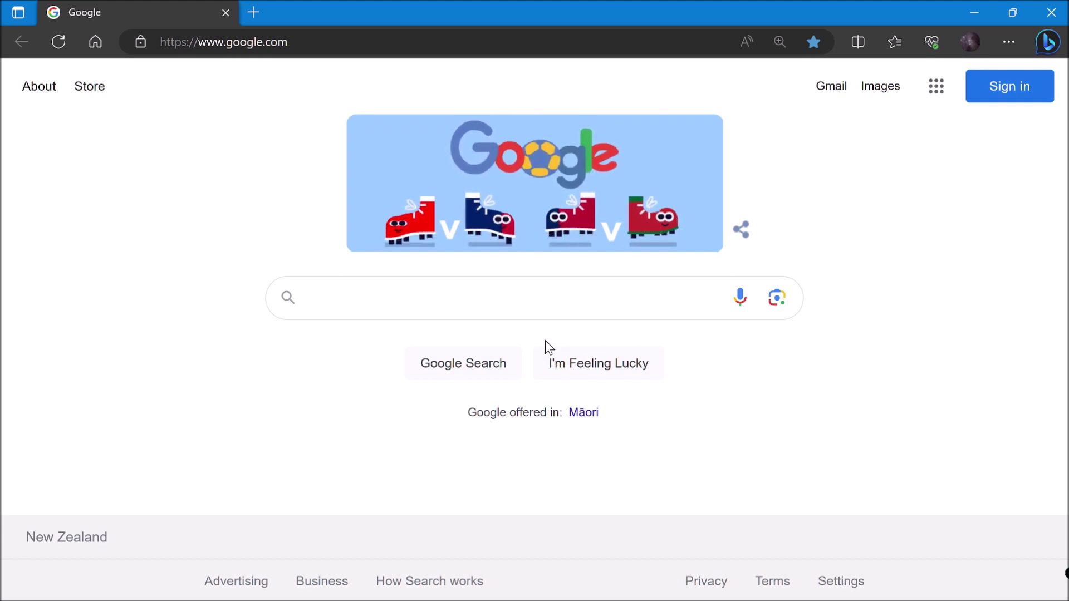
# - Search Google for myfp2esp32 and open the brownrb/myfp2esp32 GitHub repository from the results
pyautogui.click(546, 301)
pyautogui.write('my')
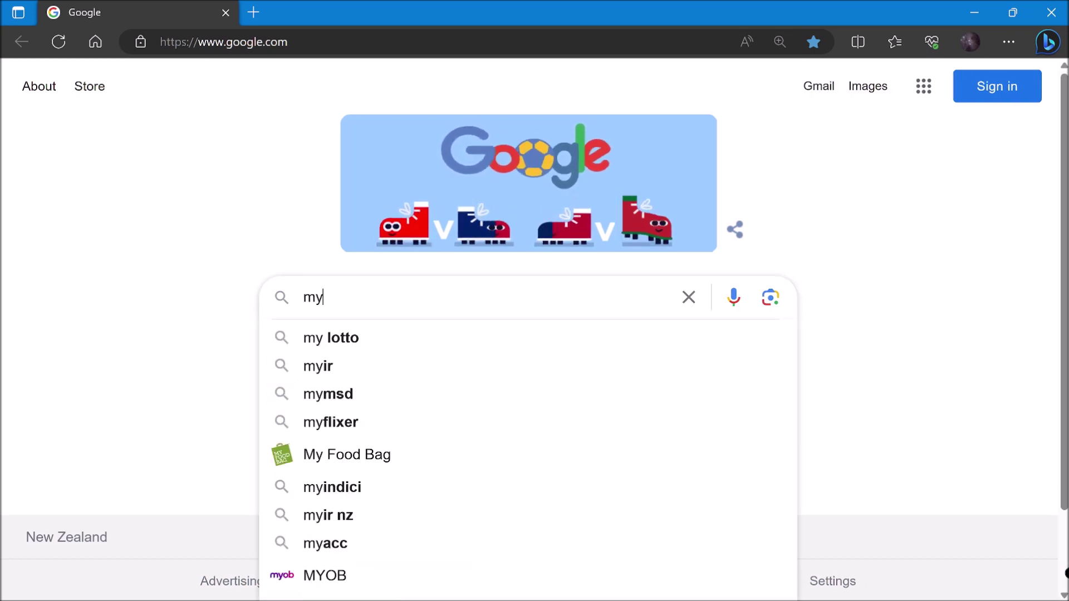
pyautogui.write('fp2')
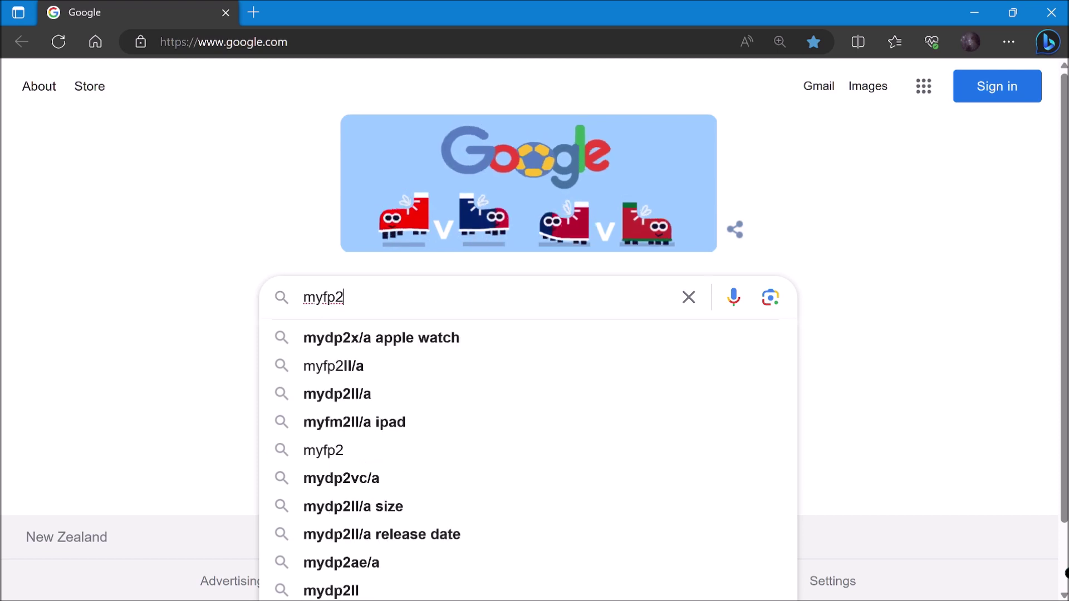
pyautogui.write('es')
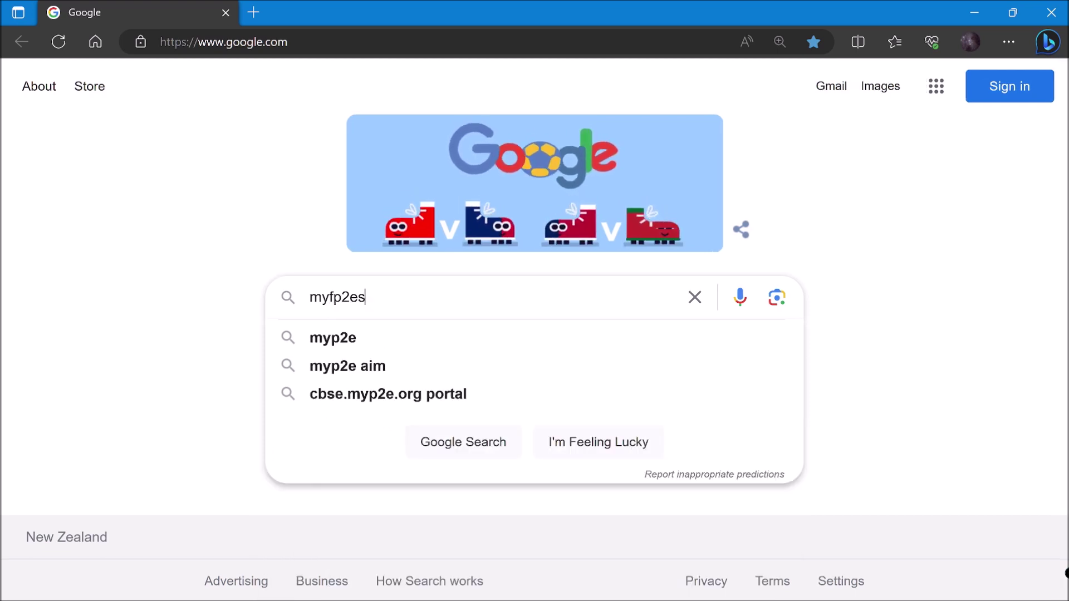
pyautogui.write('p32\\')
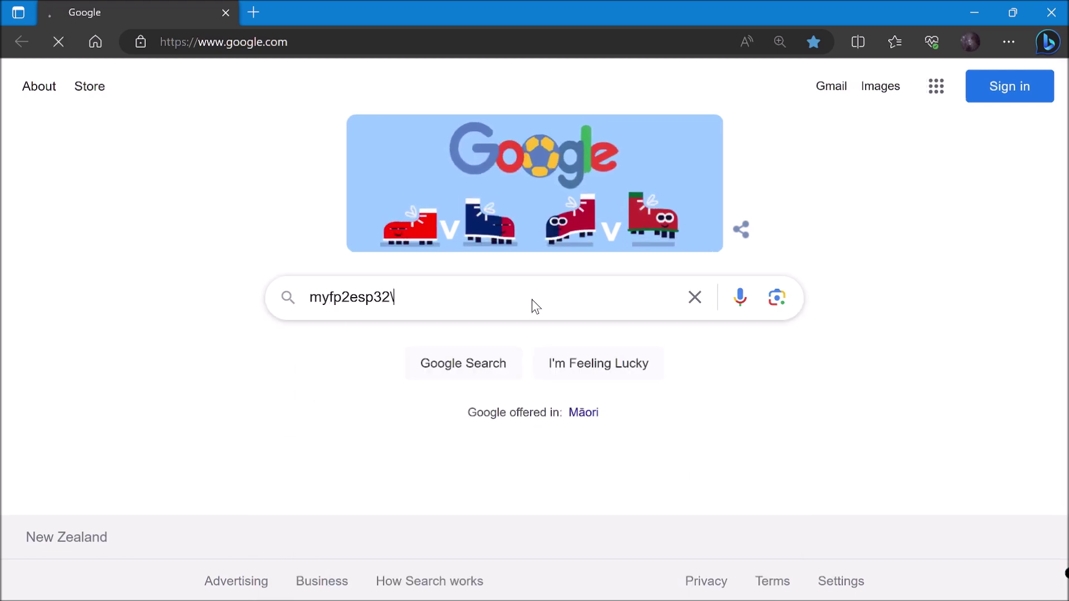
pyautogui.press('Return')
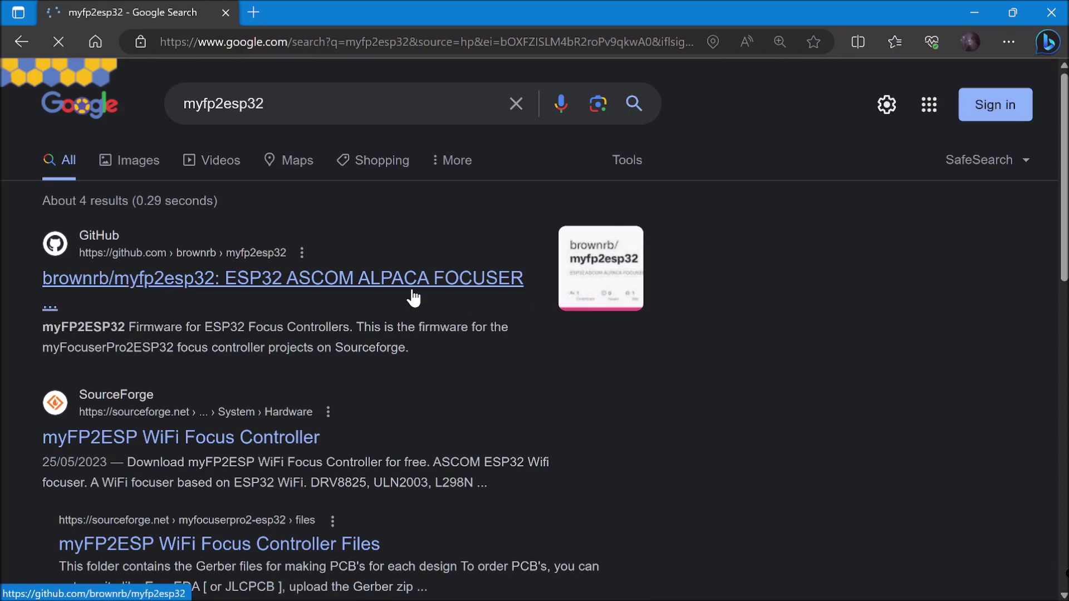
pyautogui.click(412, 287)
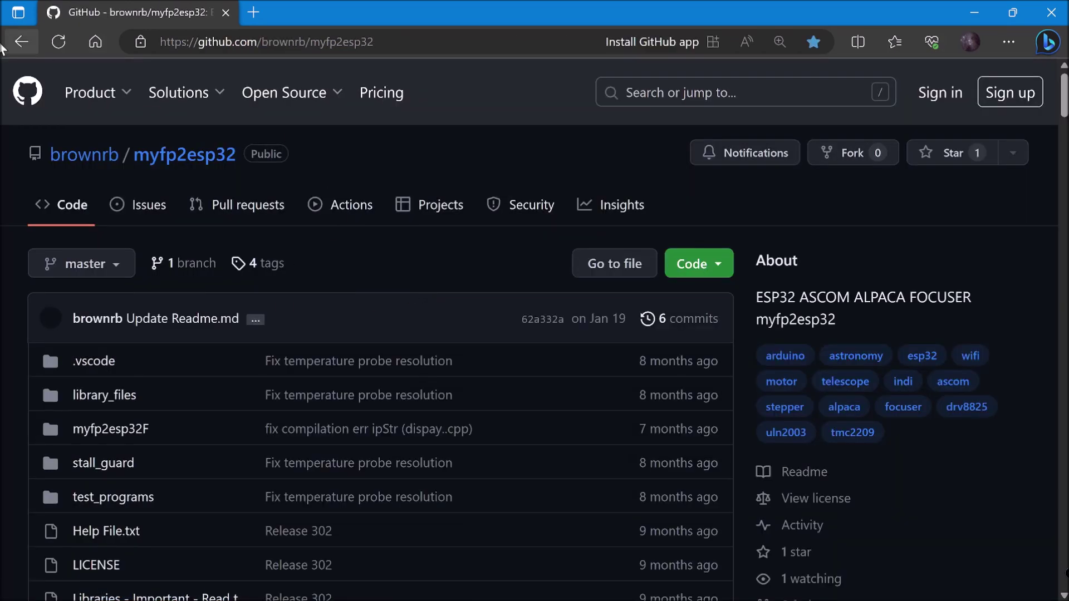
# - Go back to the search results and open the file listing of the myFP2ESP WiFi Focus Controller project on SourceForge
pyautogui.click(31, 45)
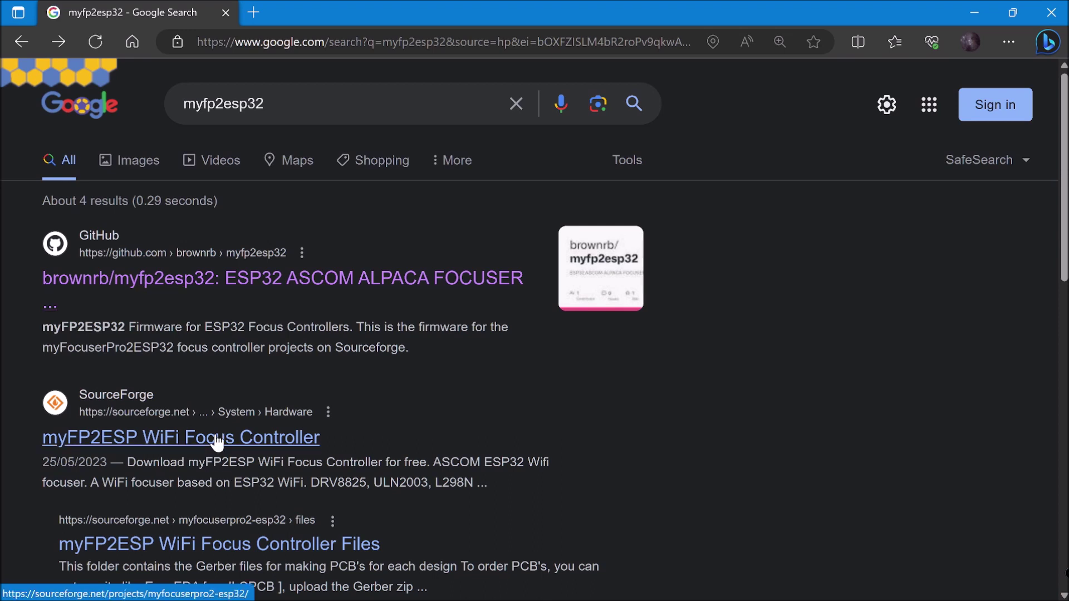
pyautogui.click(161, 446)
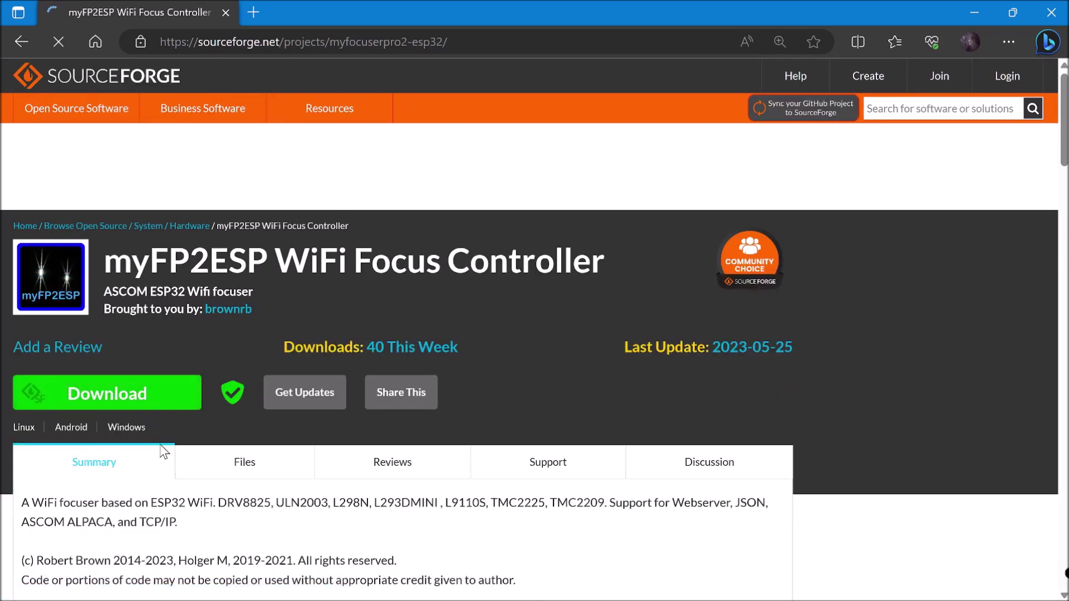
pyautogui.scroll(-4, 357, 379)
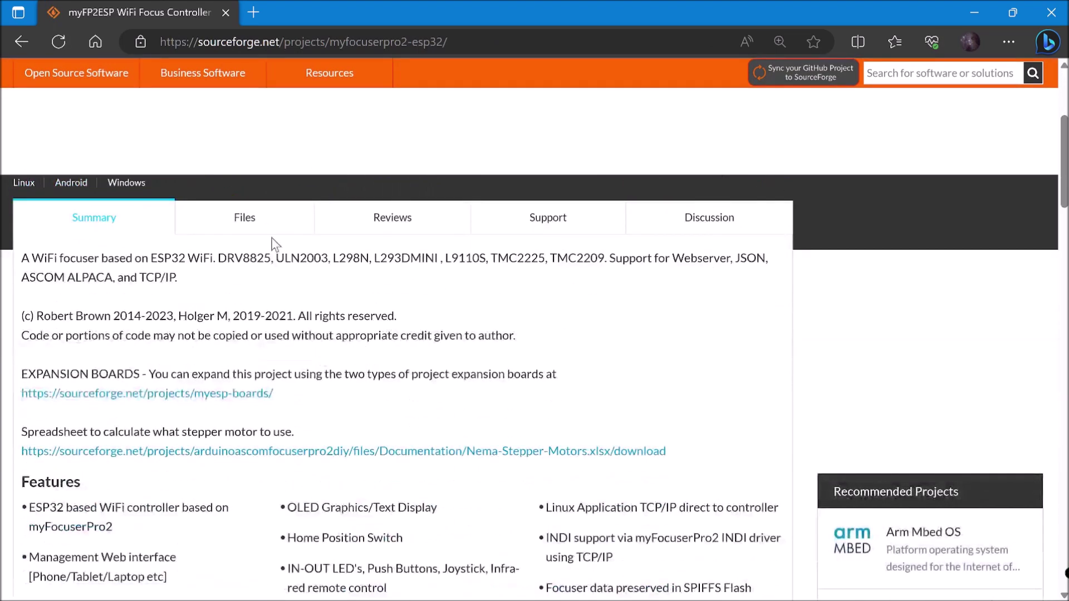
pyautogui.click(246, 218)
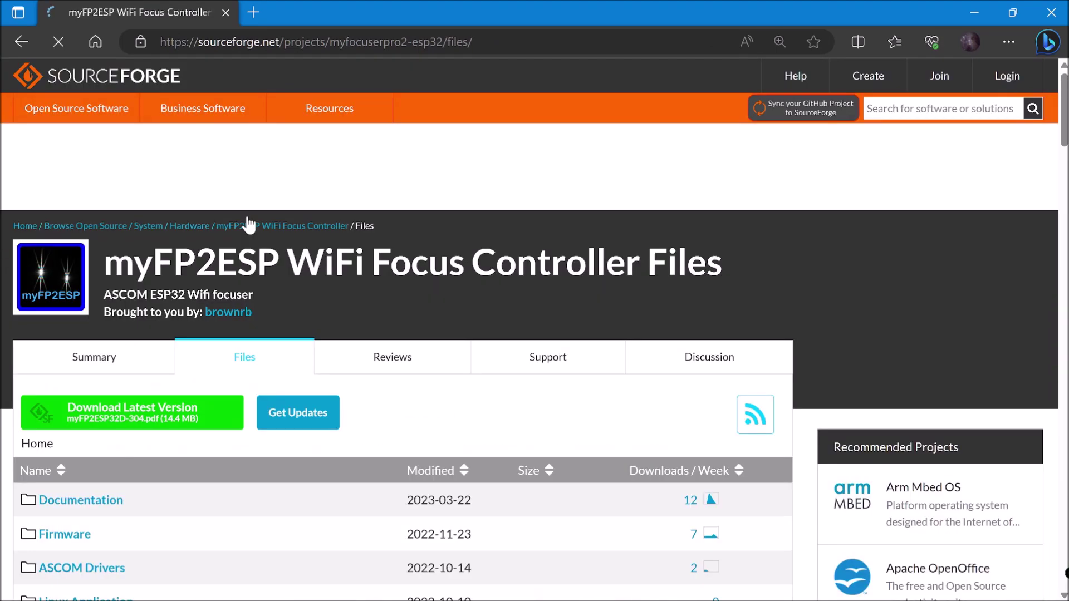
# - Look through the project's Documentation folder, then return to the Home file listing and review its folders
pyautogui.scroll(-3, 243, 361)
pyautogui.scroll(-1, 242, 362)
pyautogui.click(109, 239)
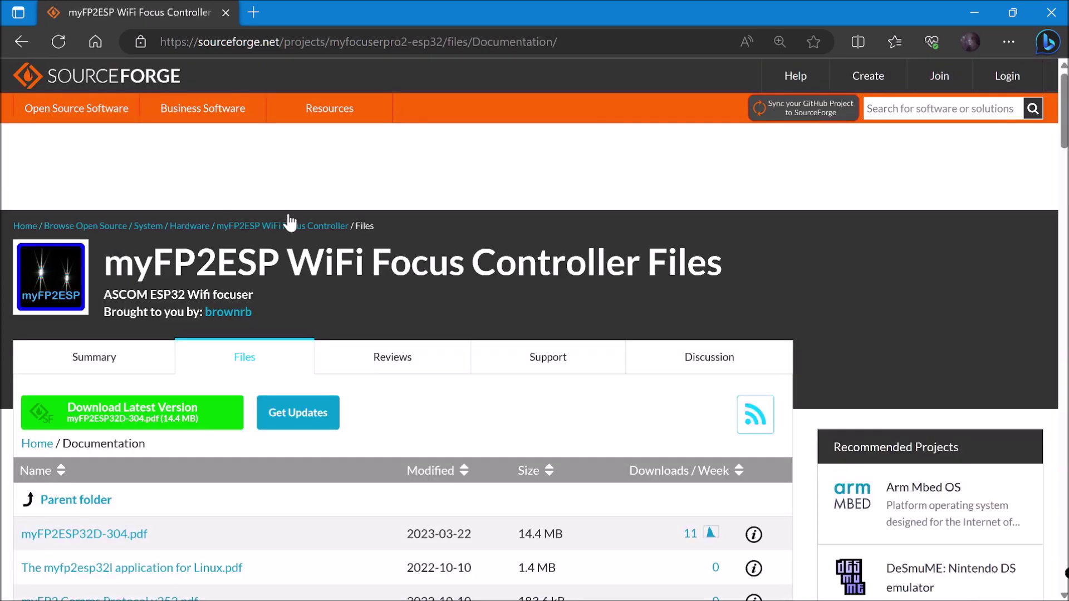
pyautogui.scroll(-3, 436, 381)
pyautogui.scroll(2, 296, 365)
pyautogui.click(37, 444)
pyautogui.scroll(-1, 139, 503)
pyautogui.scroll(-1, 139, 503)
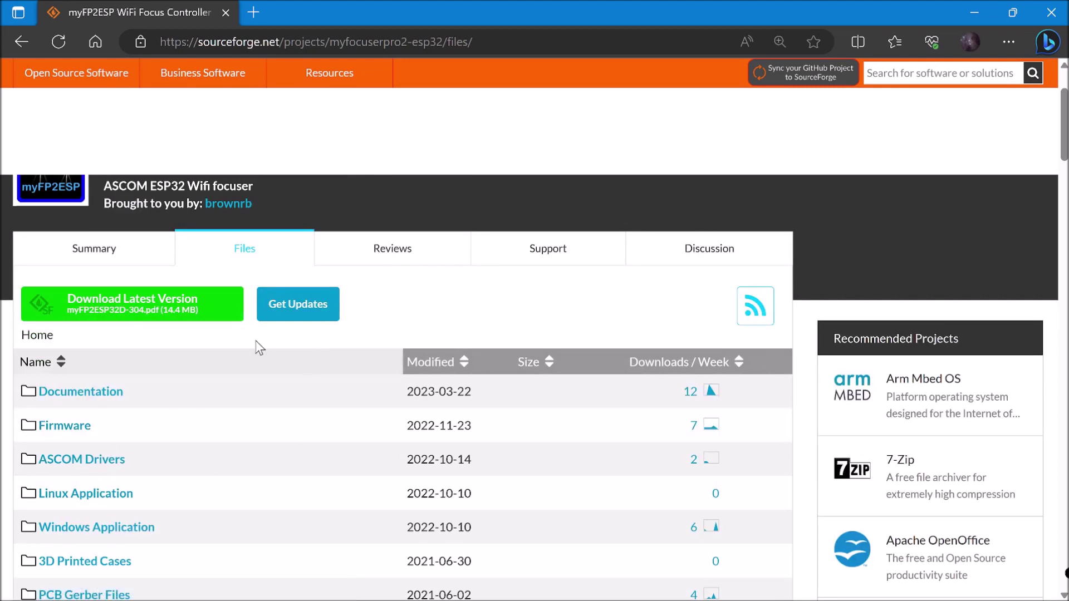
pyautogui.scroll(1, 265, 355)
pyautogui.scroll(1, 273, 353)
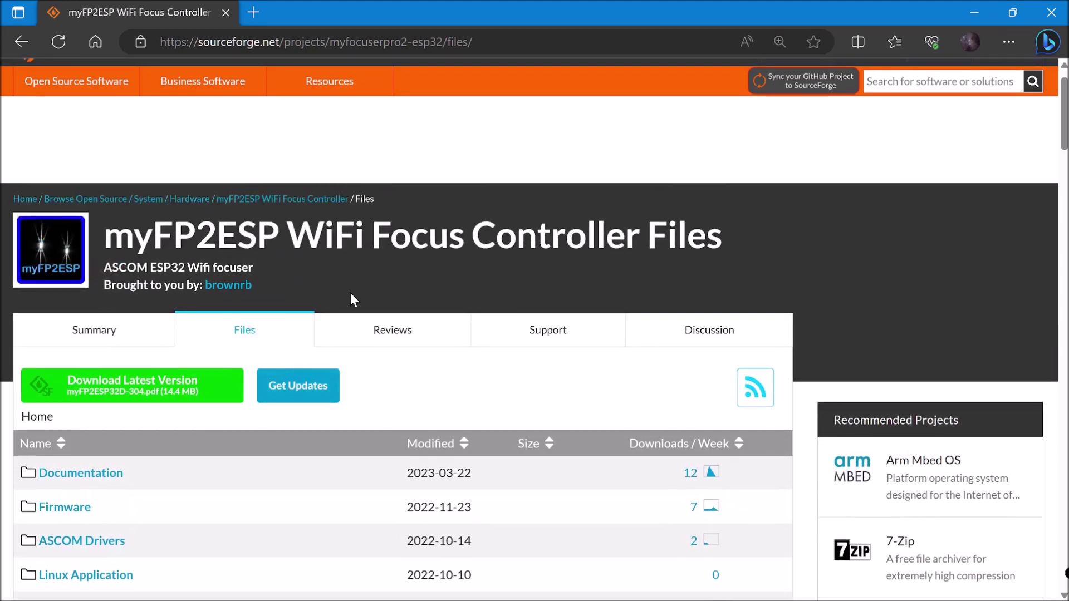
# - Minimize the browser and look through the ascom, docs and linux folders of D:\myFP2ESP32 in File Explorer
pyautogui.click(975, 12)
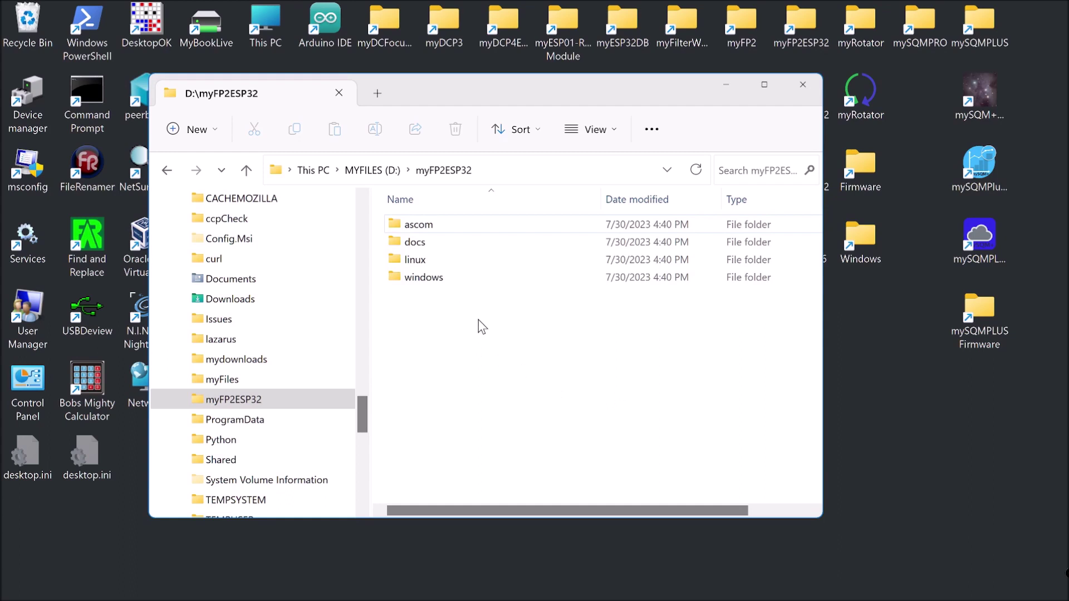
pyautogui.doubleClick(461, 221)
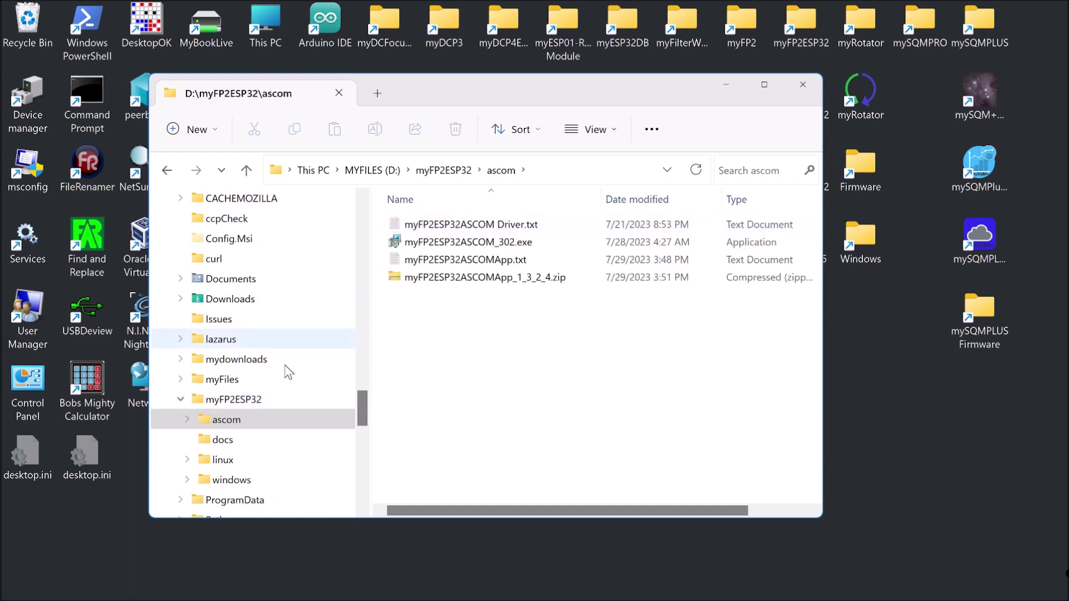
pyautogui.click(252, 447)
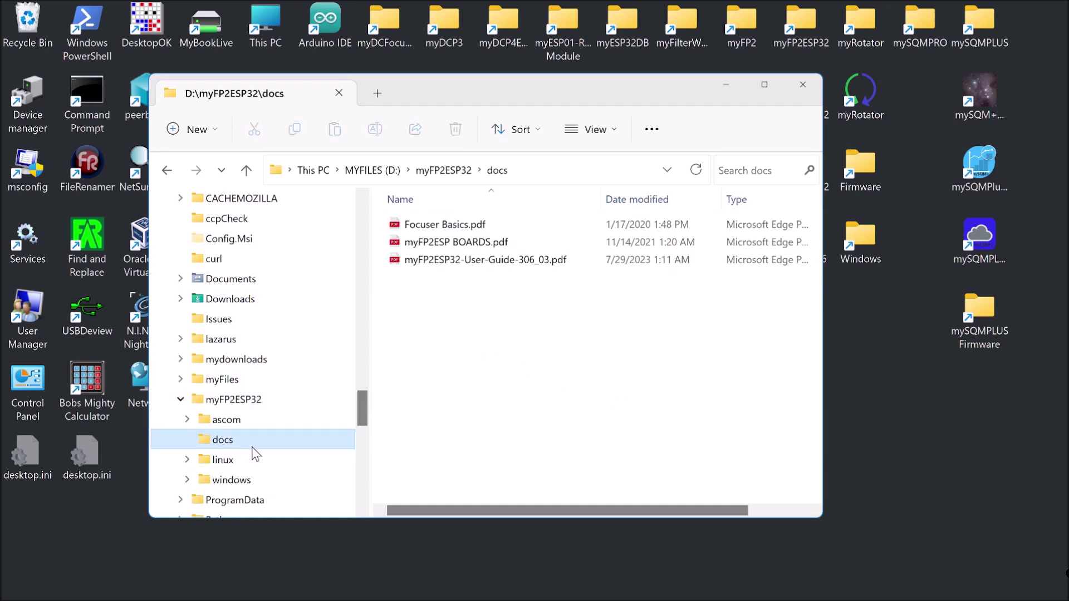
pyautogui.click(249, 462)
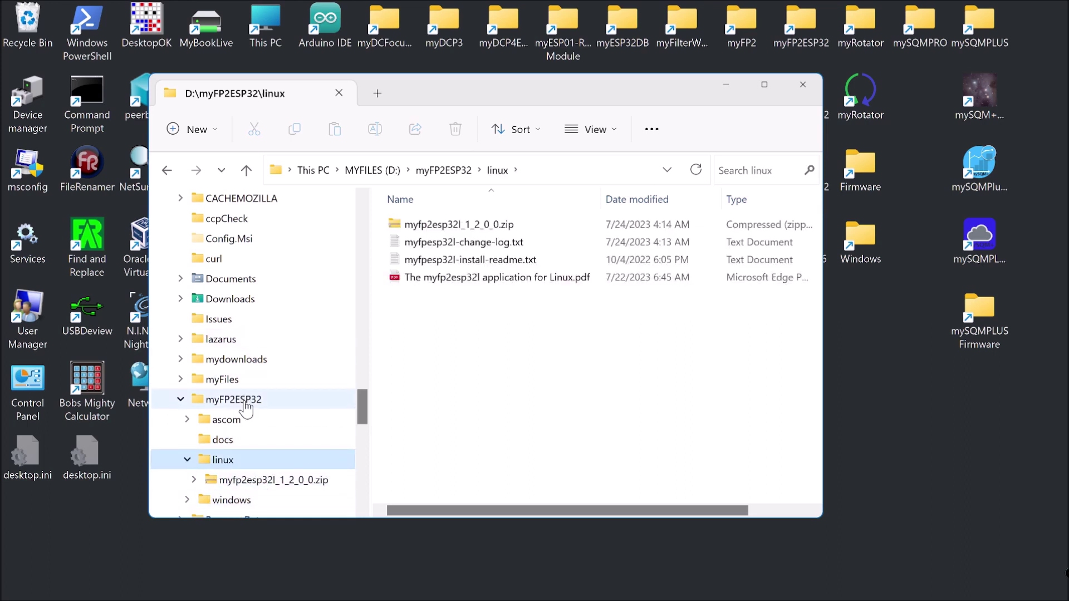
pyautogui.click(281, 400)
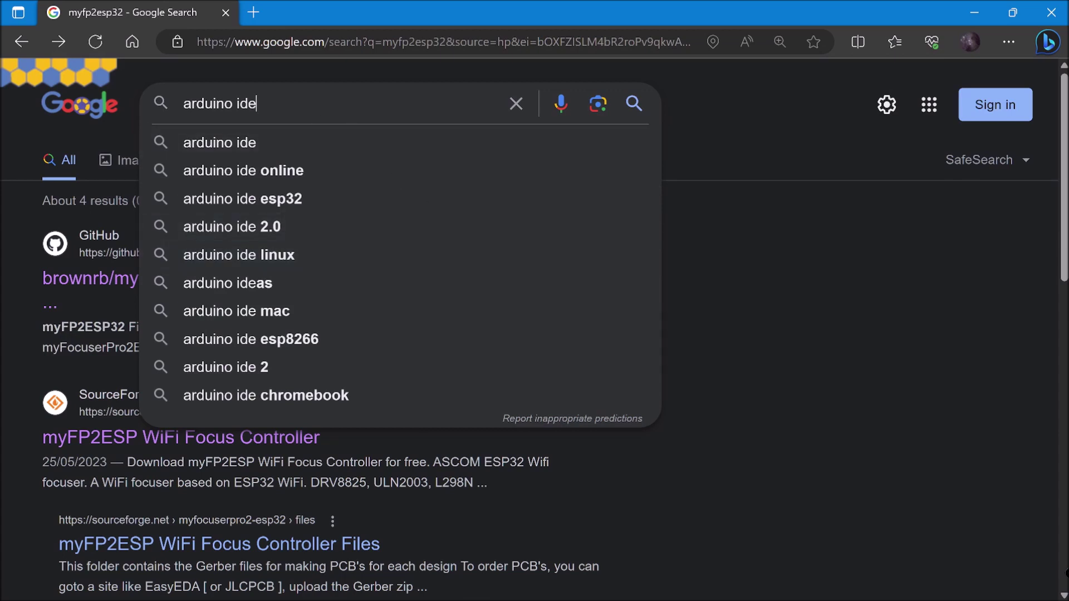
# - Search Google in the browser for arduino ide, open Arduino's software page and accept only the required cookies
pyautogui.press('Return')
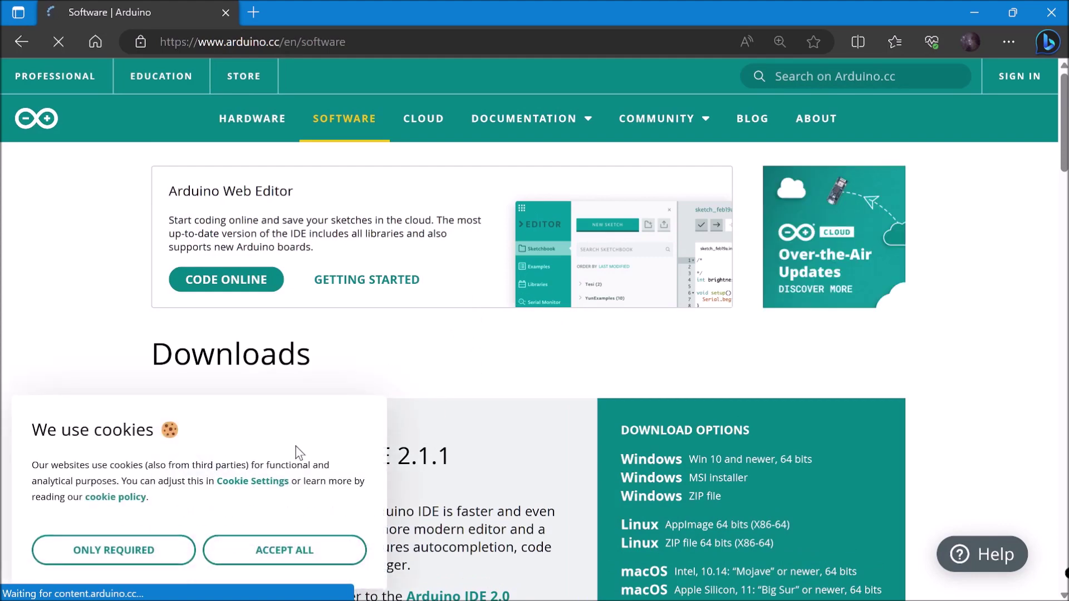
pyautogui.click(186, 561)
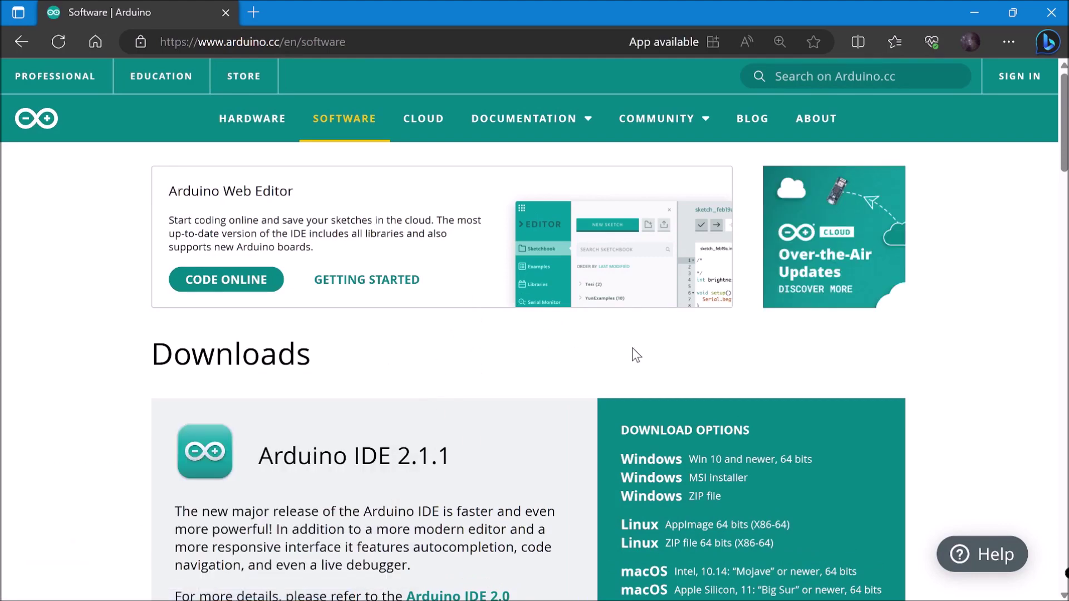
# - Download the legacy Arduino IDE 1.8.19 Windows installer for Win 7 and newer without making a donation
pyautogui.scroll(-10, 633, 349)
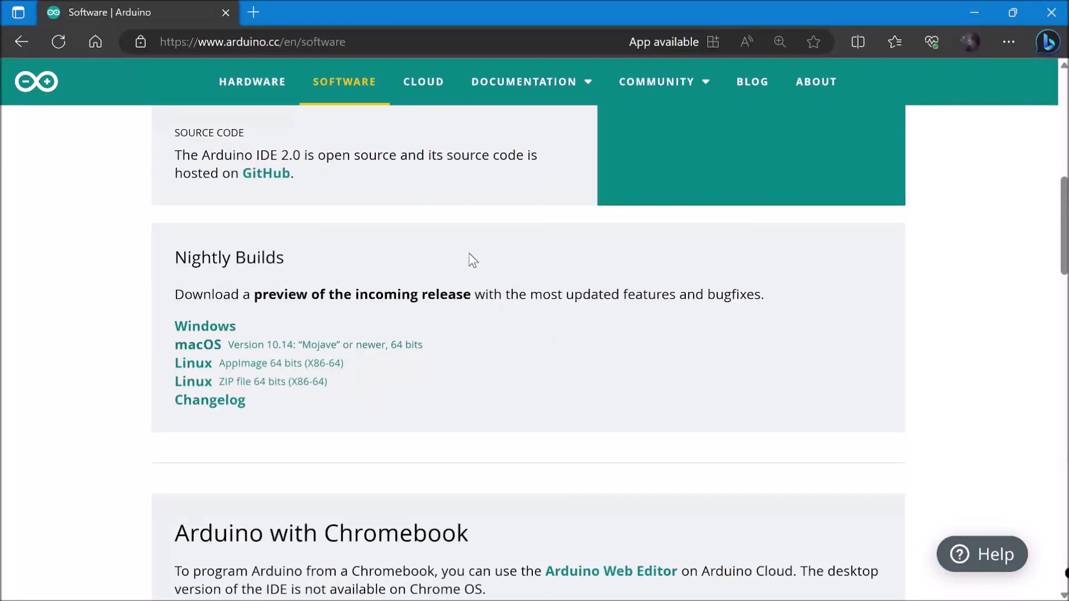
pyautogui.scroll(-10, 520, 317)
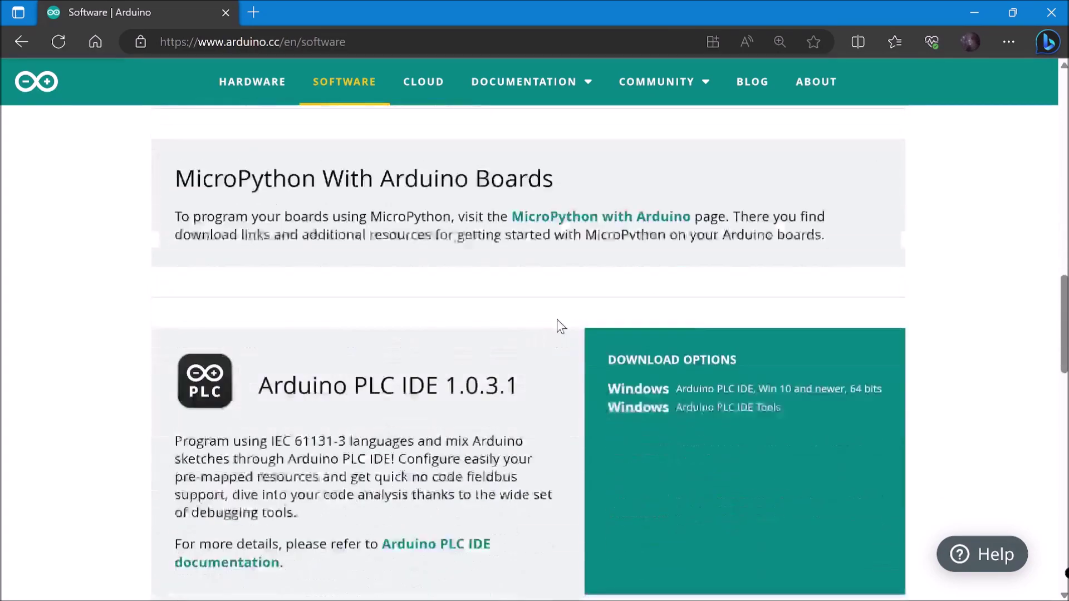
pyautogui.scroll(-8, 557, 320)
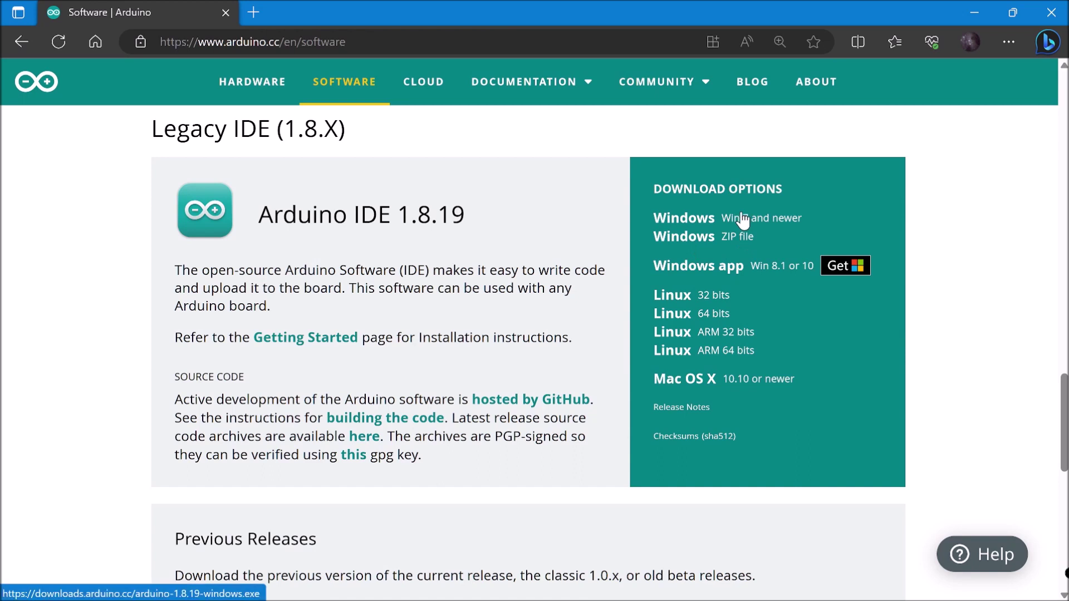
pyautogui.click(771, 225)
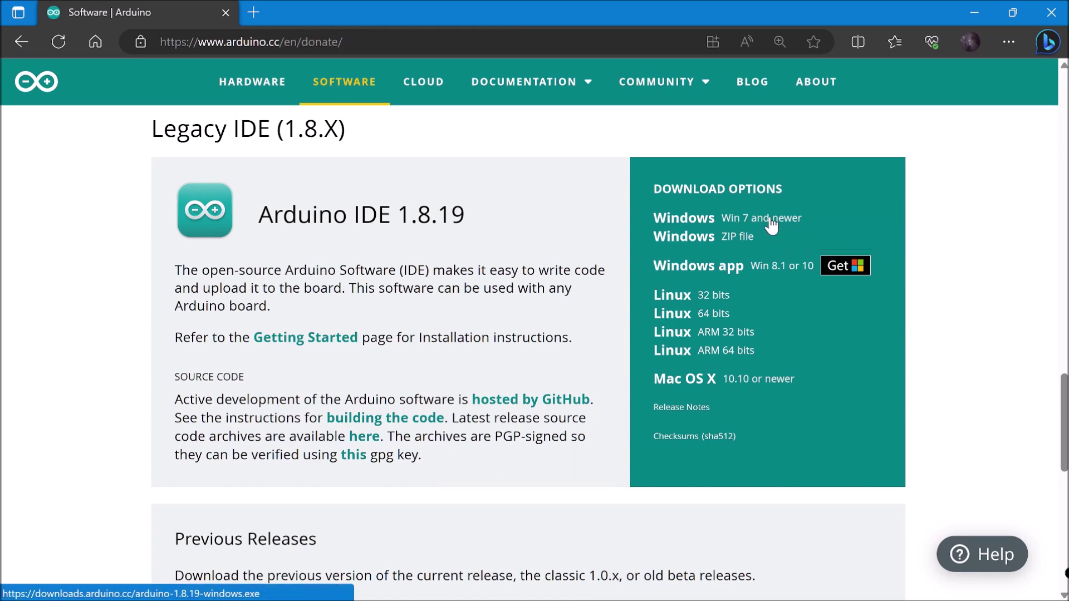
pyautogui.scroll(-1, 503, 432)
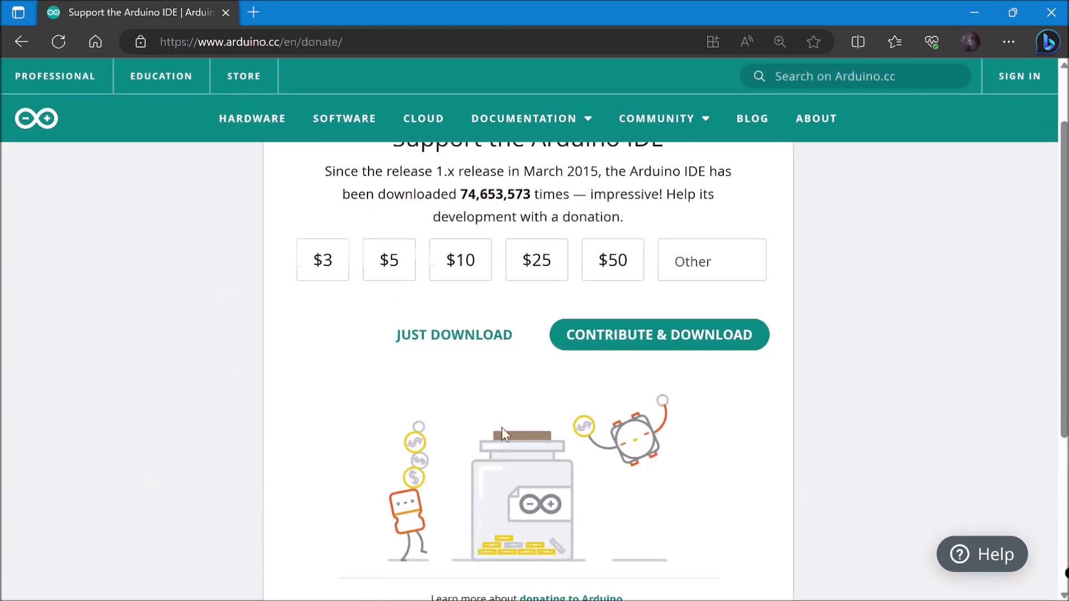
pyautogui.click(467, 341)
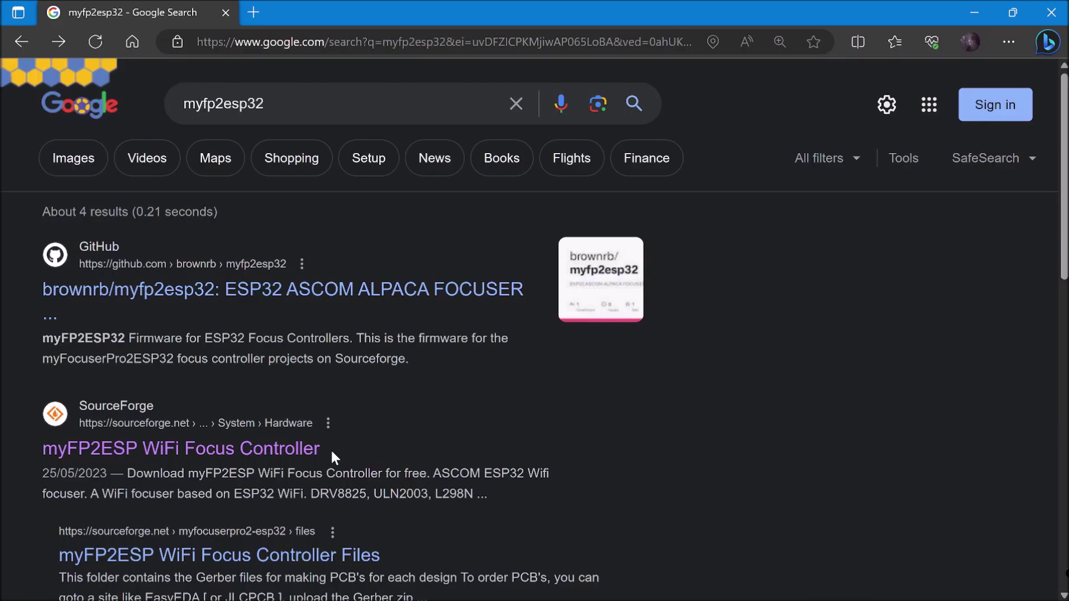
# - Open the Firmware folder in the SourceForge files of the myFP2ESP WiFi Focus Controller project
pyautogui.click(258, 466)
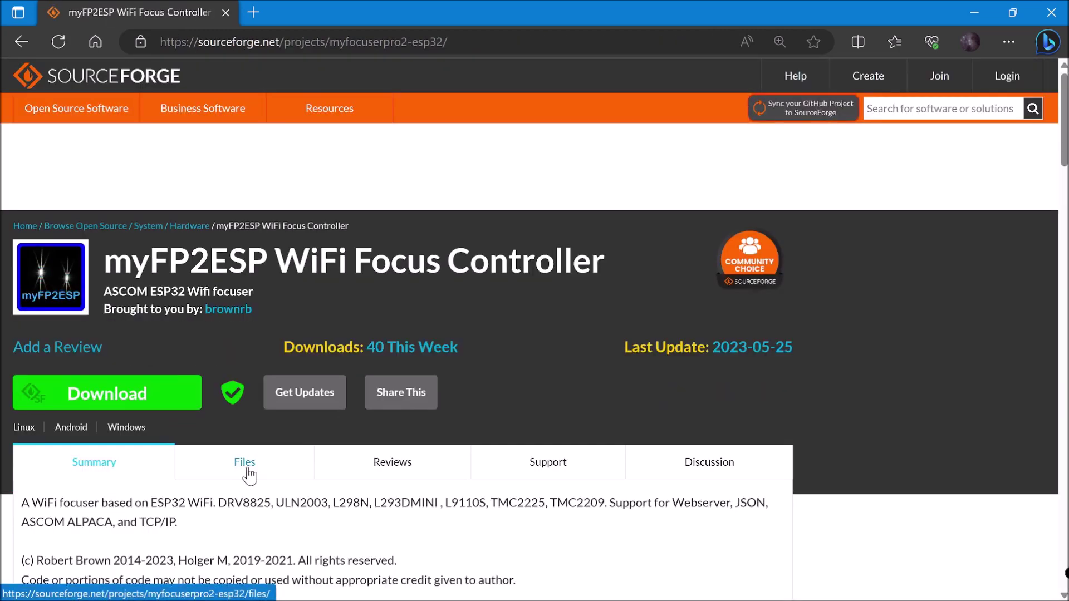
pyautogui.click(245, 466)
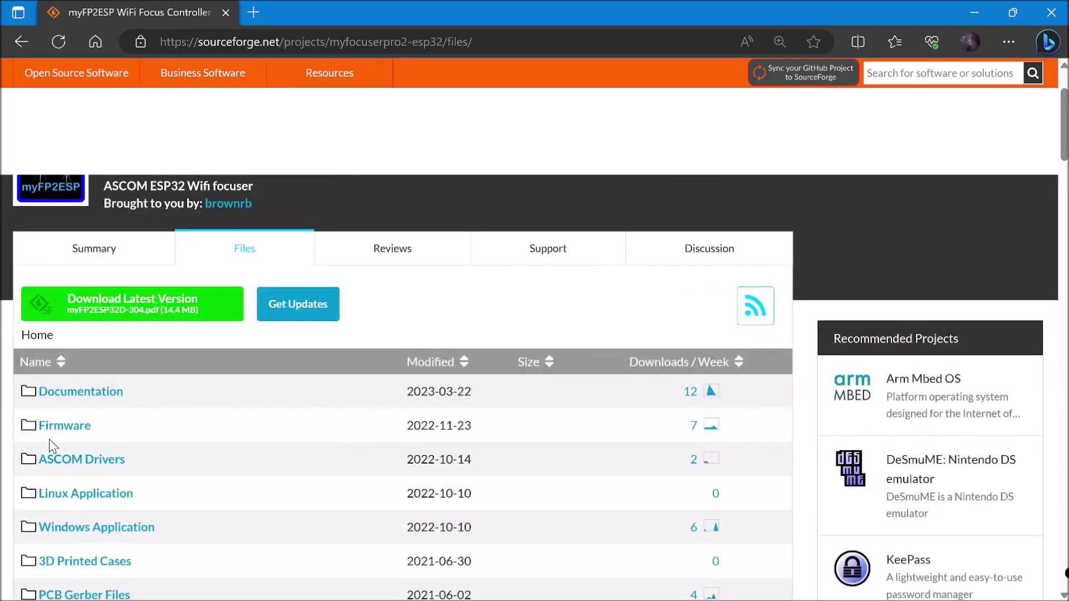
pyautogui.click(72, 428)
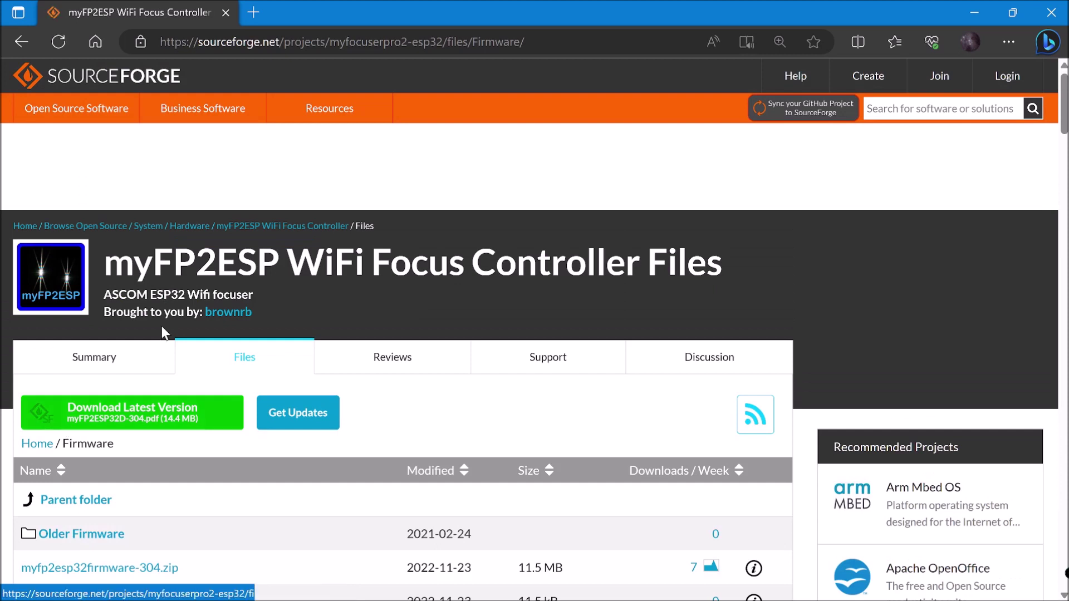
pyautogui.click(219, 412)
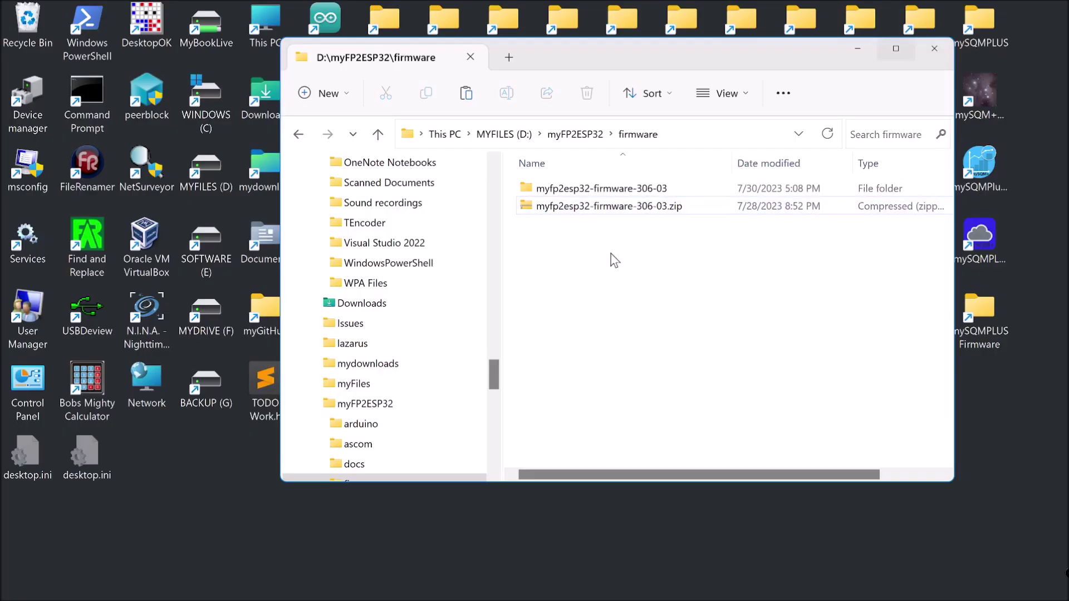
# - In File Explorer, examine the myfp2esp32_306_03 source folder inside myfp2esp32-firmware-306-03 and its data subfolder
pyautogui.doubleClick(607, 189)
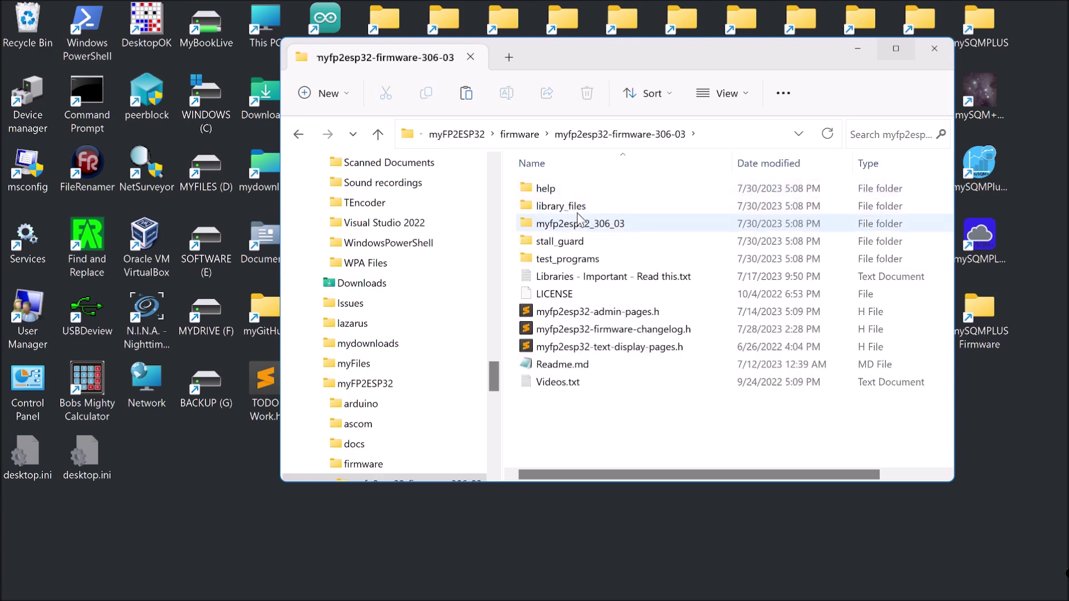
pyautogui.doubleClick(556, 224)
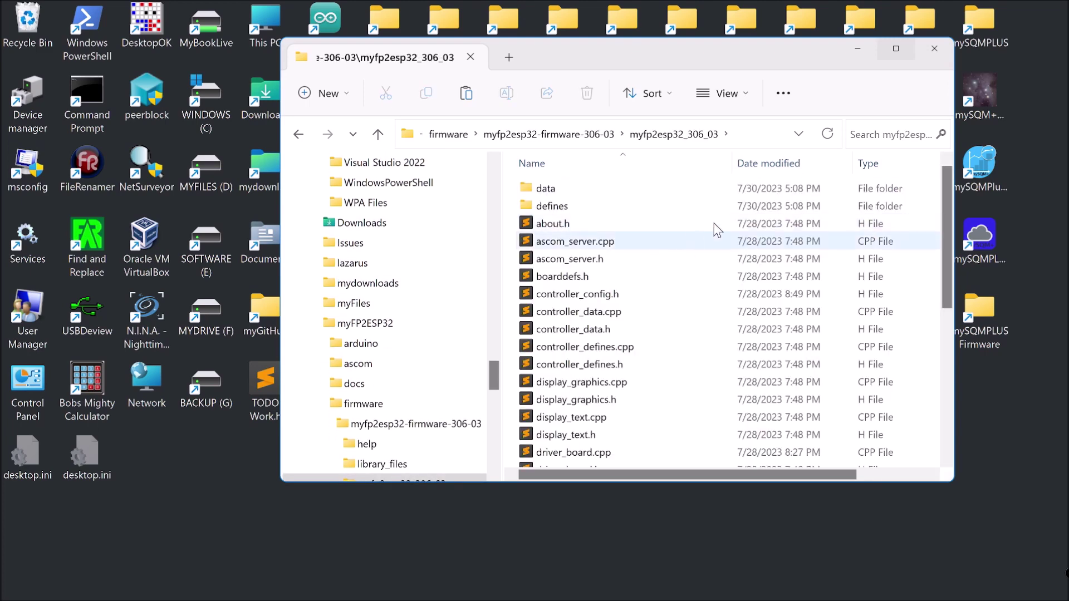
pyautogui.scroll(-2, 712, 364)
pyautogui.scroll(2, 724, 359)
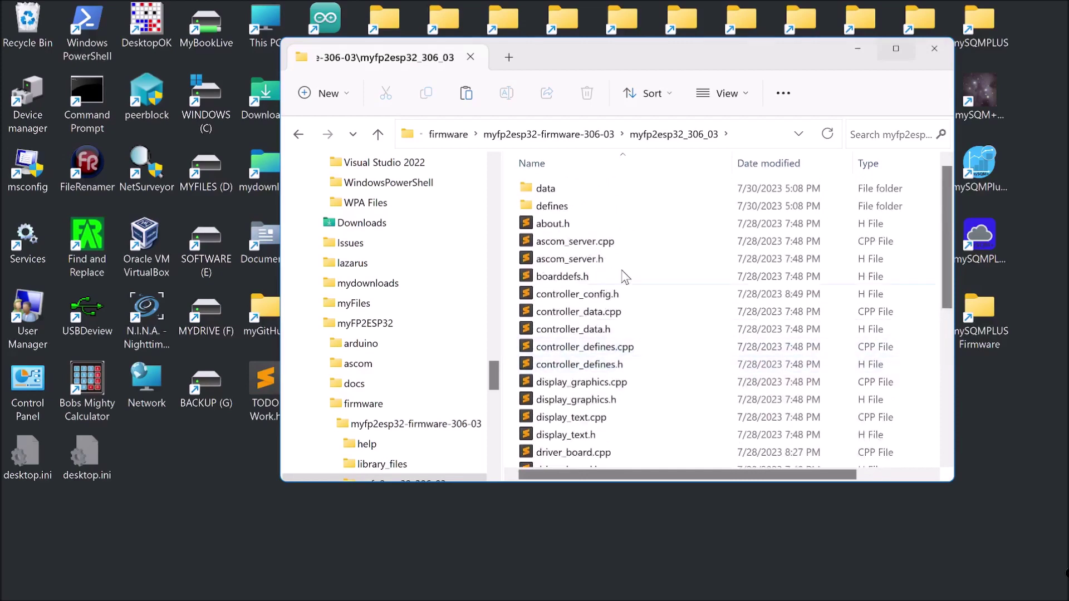
pyautogui.doubleClick(549, 189)
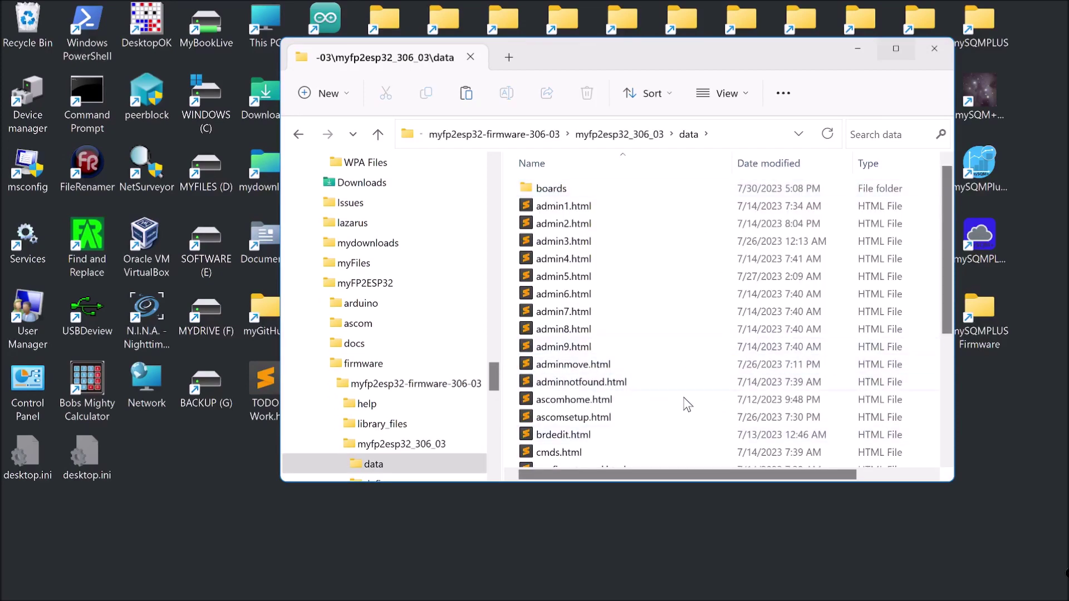
pyautogui.scroll(-2, 679, 429)
pyautogui.scroll(2, 675, 422)
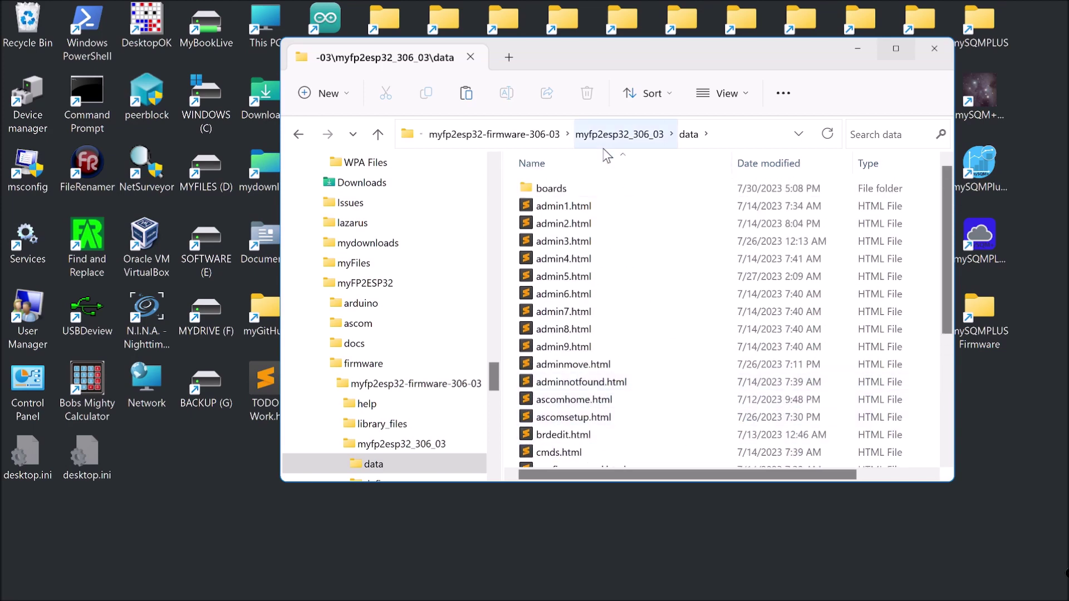
# - Examine the defines subfolder of myfp2esp32_306_03 and return to the source folder
pyautogui.click(632, 136)
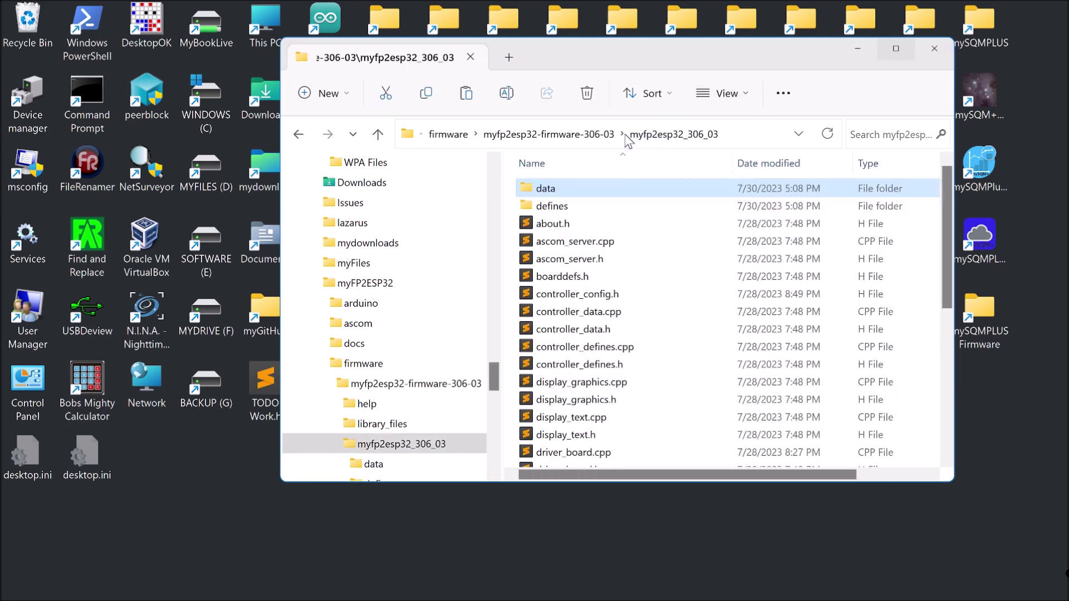
pyautogui.doubleClick(566, 207)
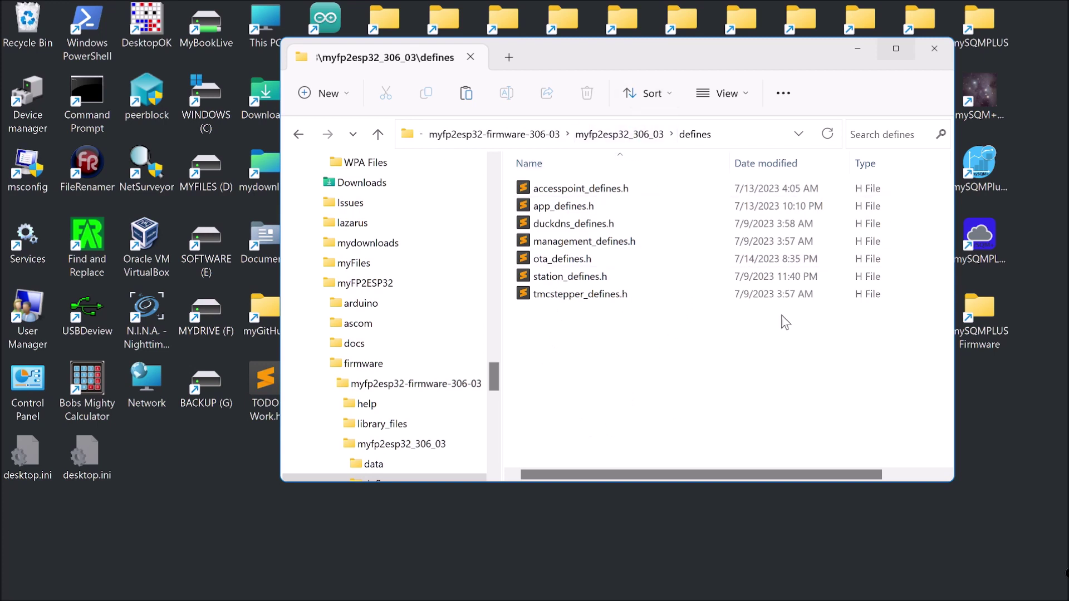
pyautogui.click(632, 136)
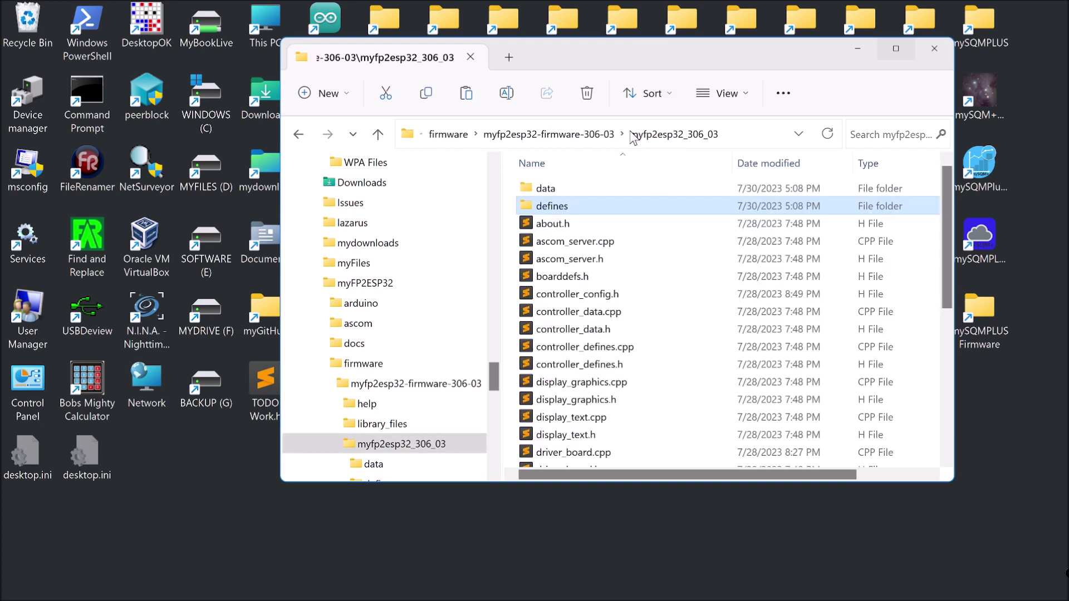
# - Open the myfp2esp32_306_03.ino sketch in Arduino IDE 1.8.19 and bring its window to the front
pyautogui.scroll(-5, 543, 327)
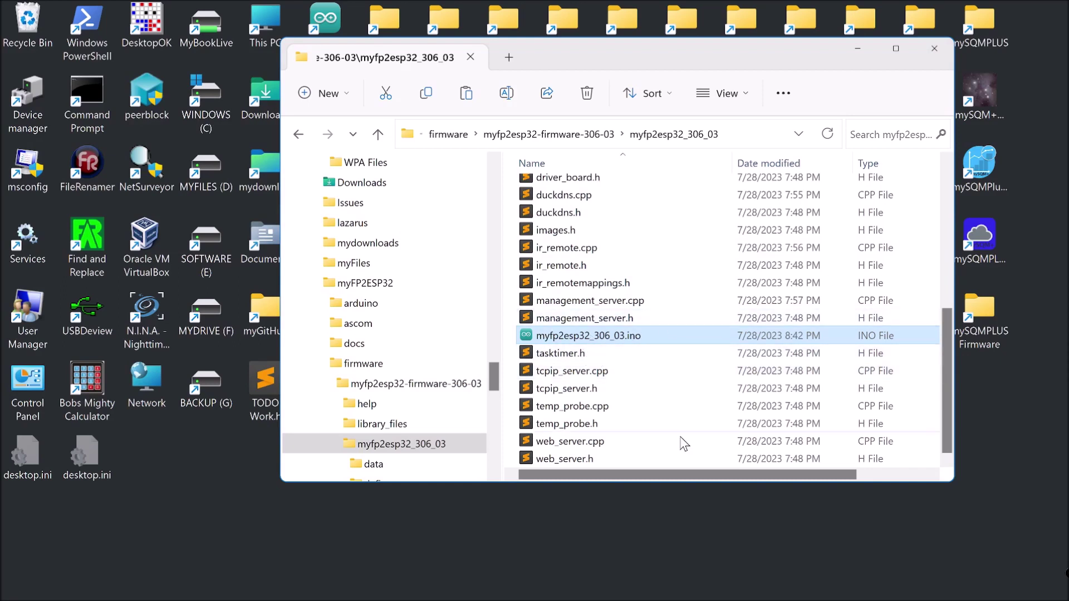
pyautogui.rightClick(621, 337)
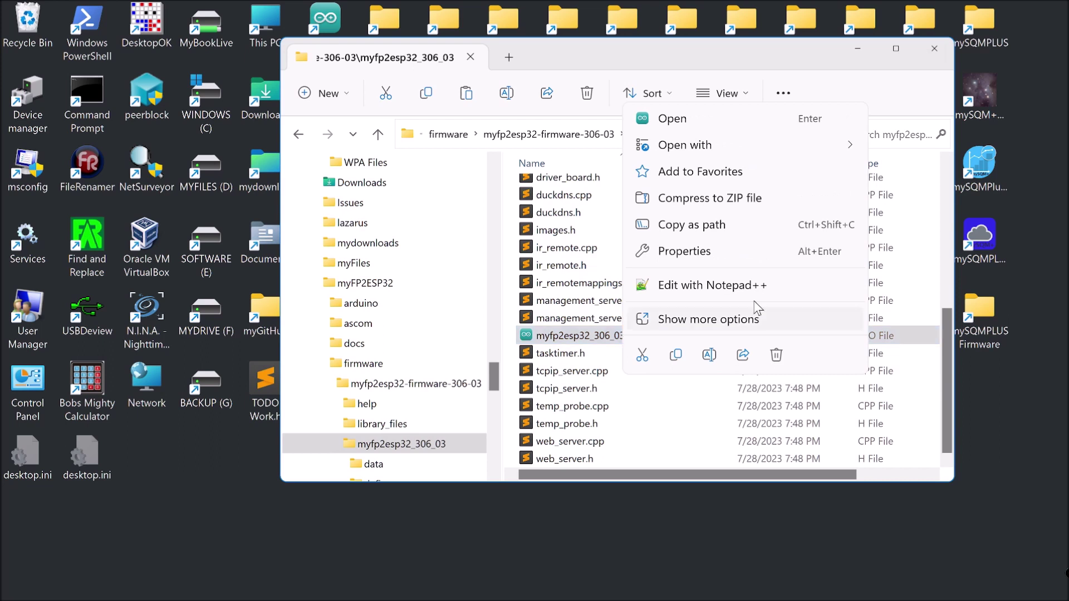
pyautogui.moveTo(739, 154)
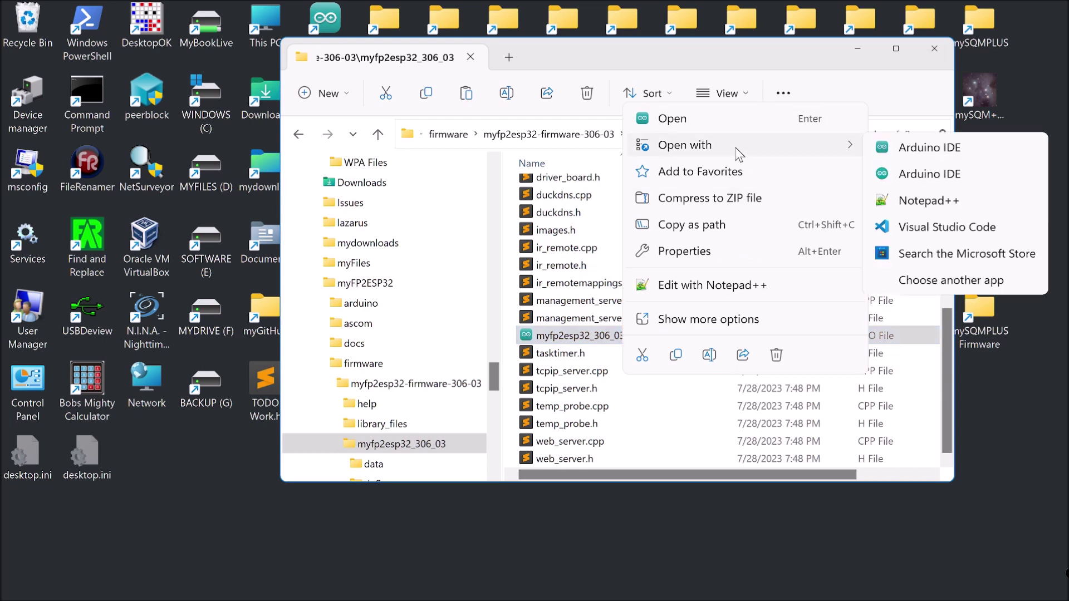
pyautogui.click(930, 175)
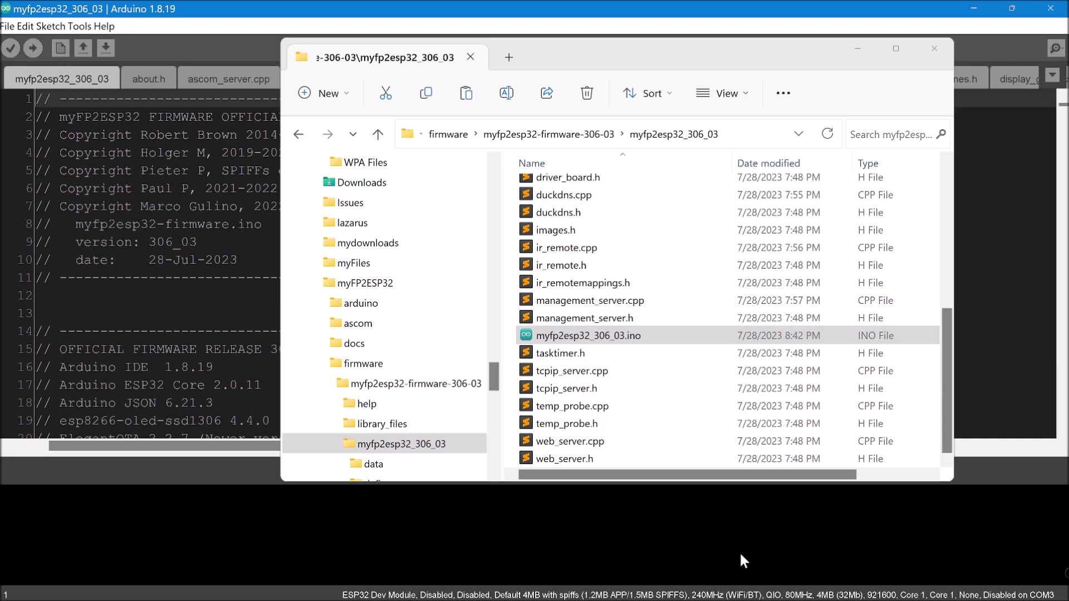
pyautogui.click(167, 295)
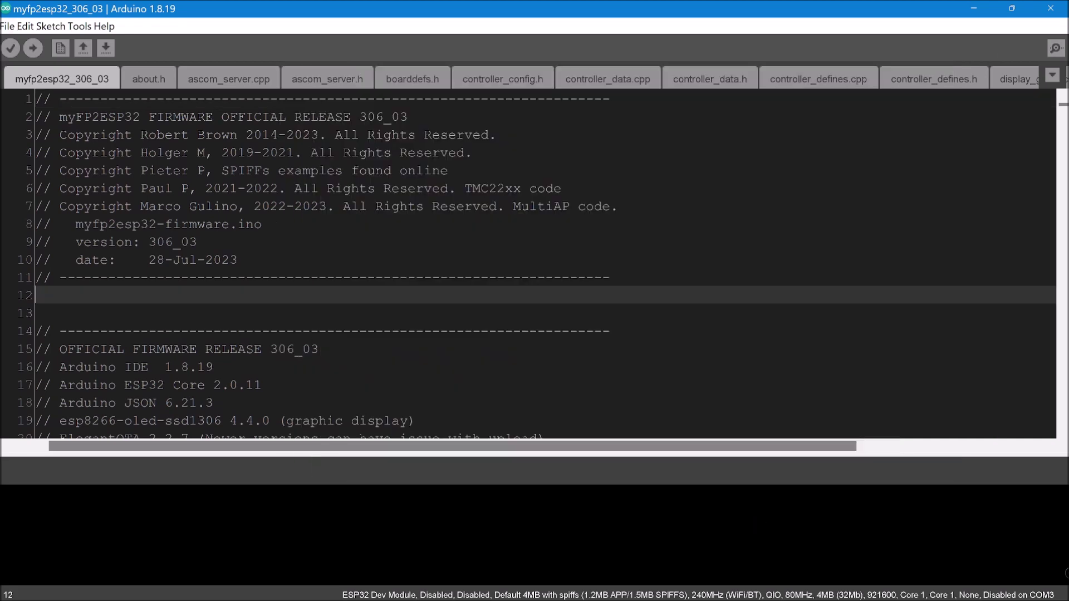
# - View the controller_config.h file of the sketch and check the IDE tools for ESP32 Sketch Data Upload
pyautogui.click(516, 81)
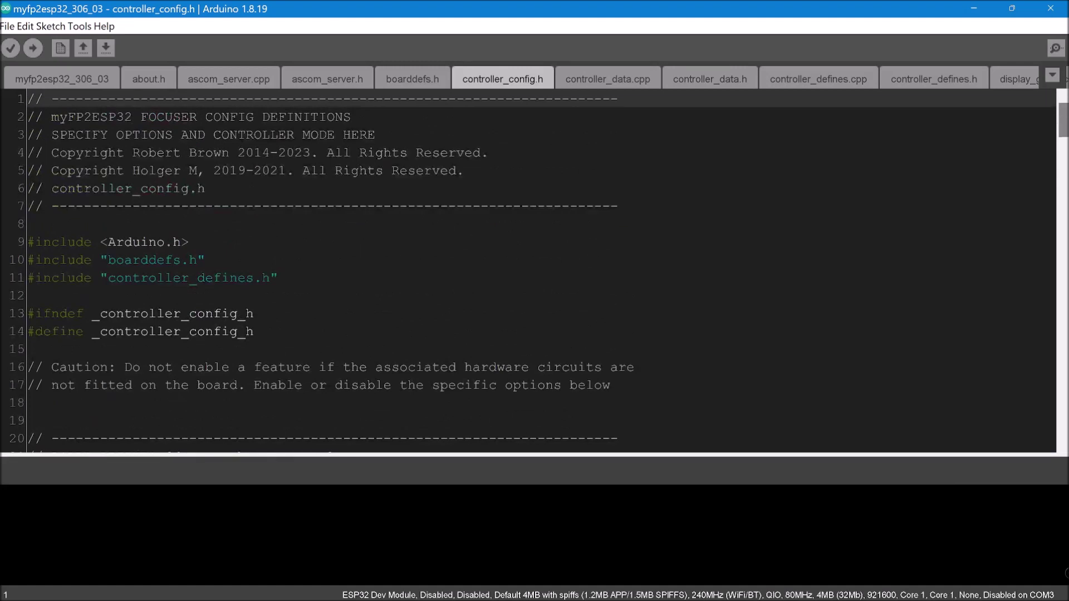
pyautogui.click(465, 171)
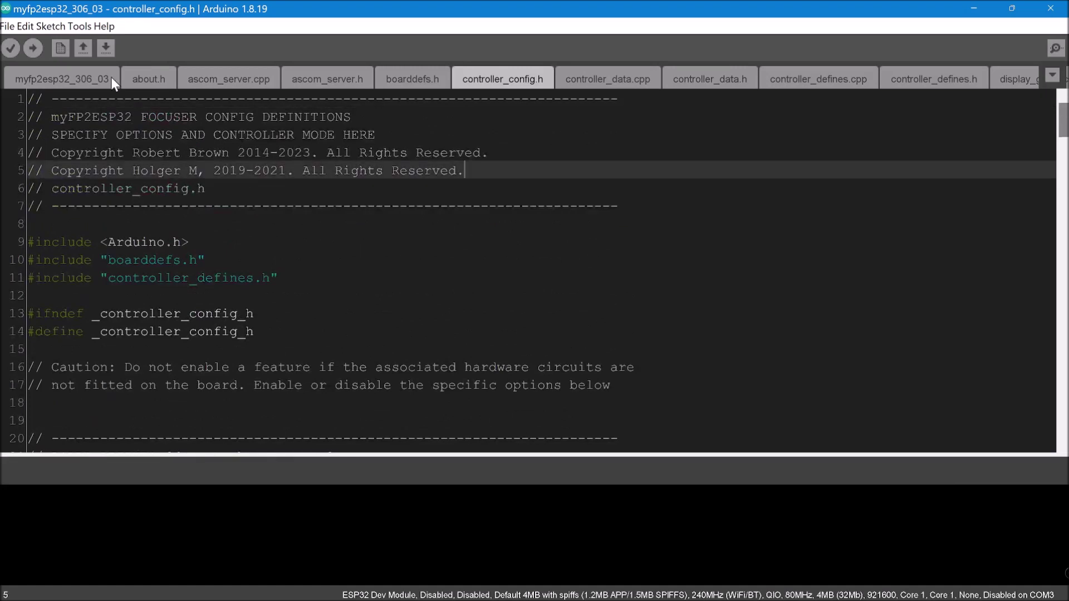
pyautogui.click(79, 26)
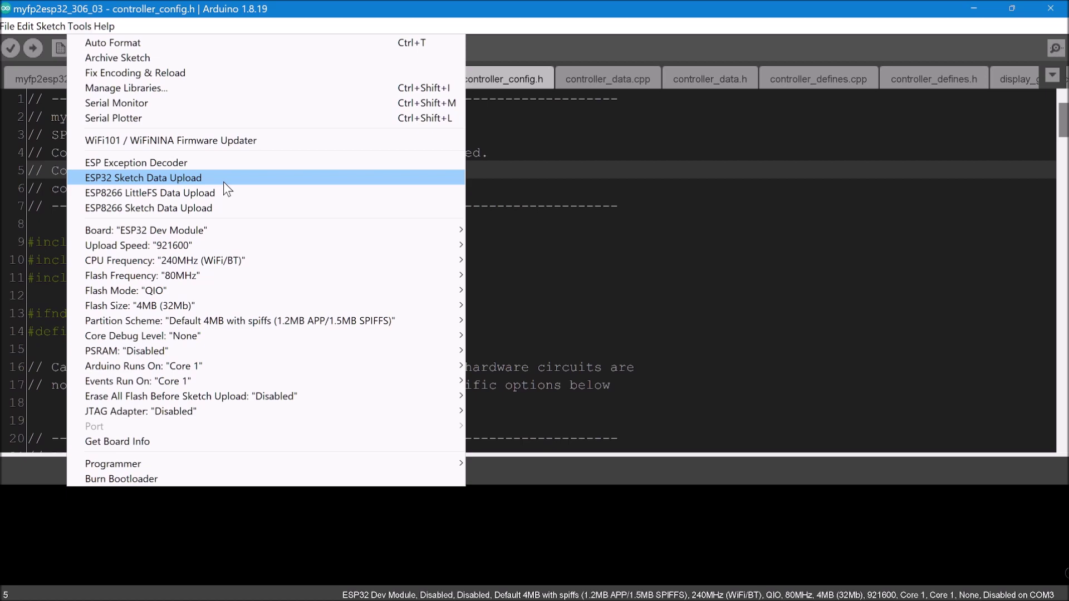
# - Switch to File Explorer and examine the sketch's data folder and the board files in its boards subfolder
pyautogui.hotkey('alt', 'Tab')
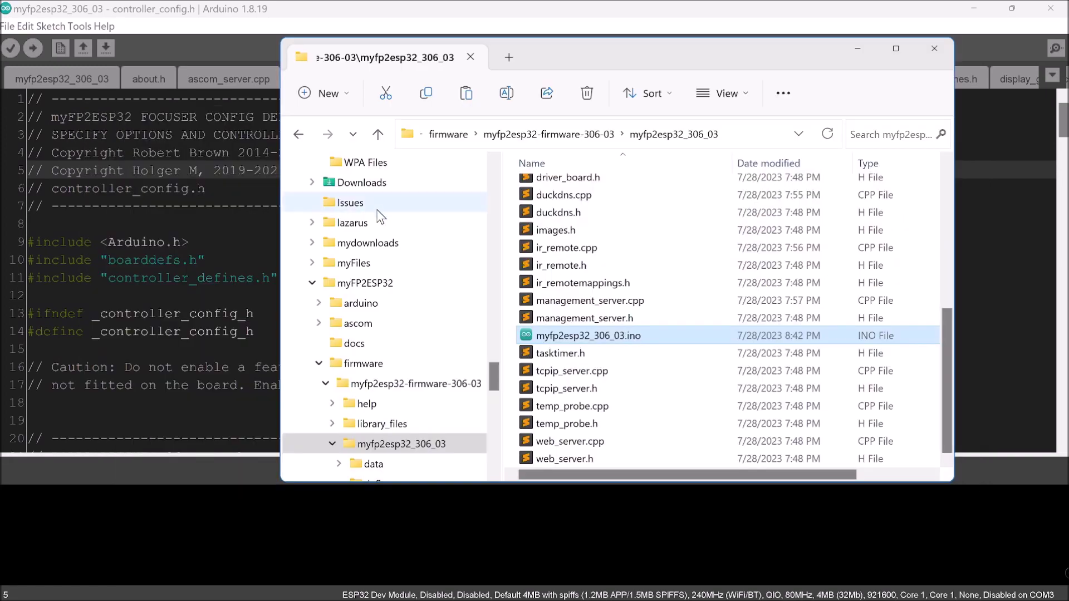
pyautogui.scroll(3, 649, 232)
pyautogui.scroll(3, 650, 232)
pyautogui.doubleClick(545, 188)
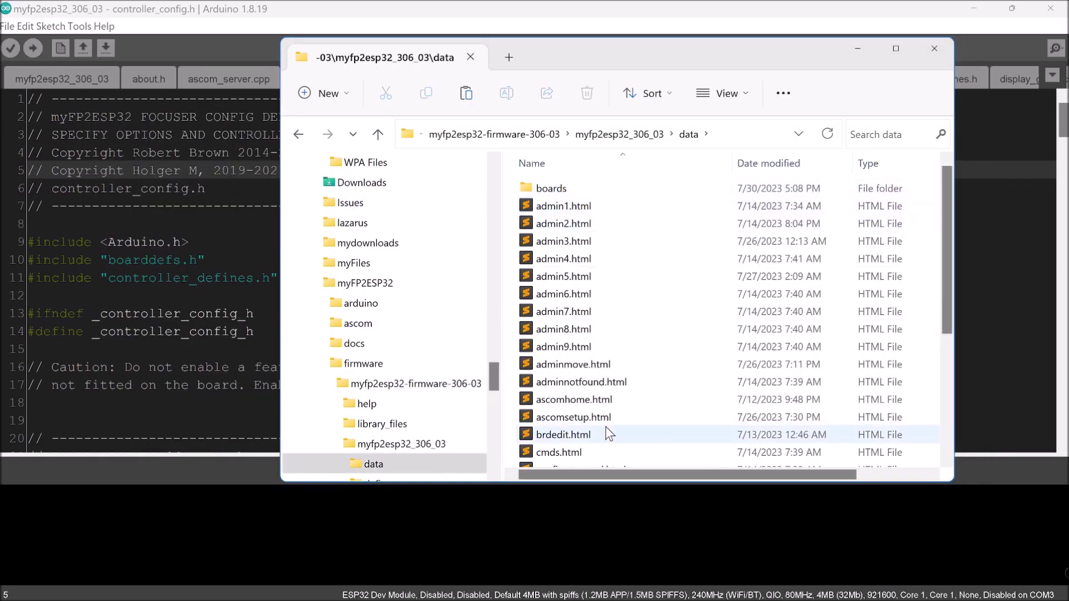
pyautogui.scroll(-3, 637, 416)
pyautogui.scroll(3, 645, 426)
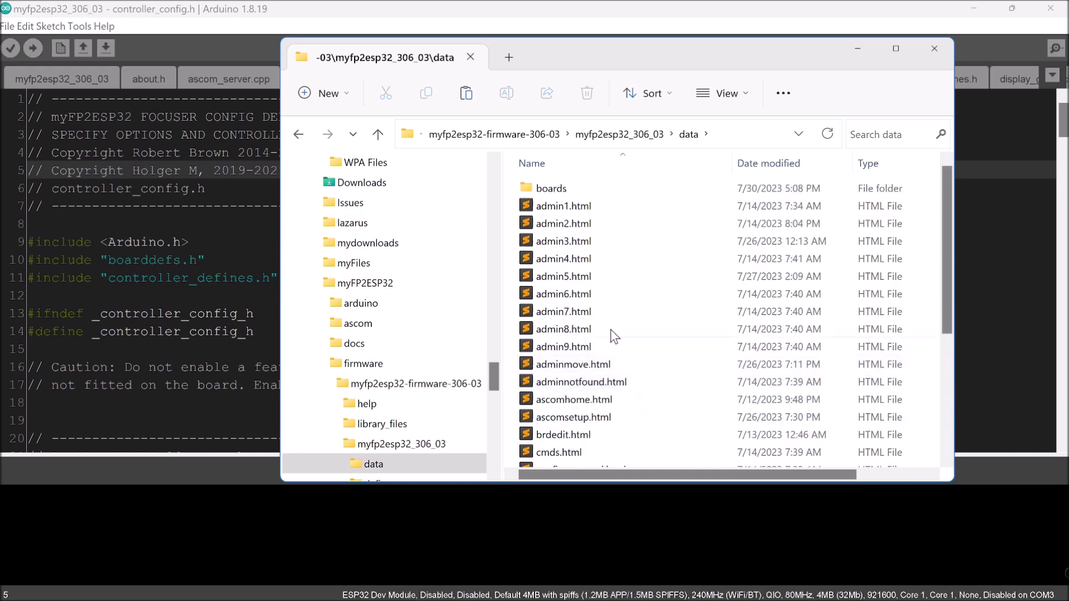
pyautogui.doubleClick(551, 188)
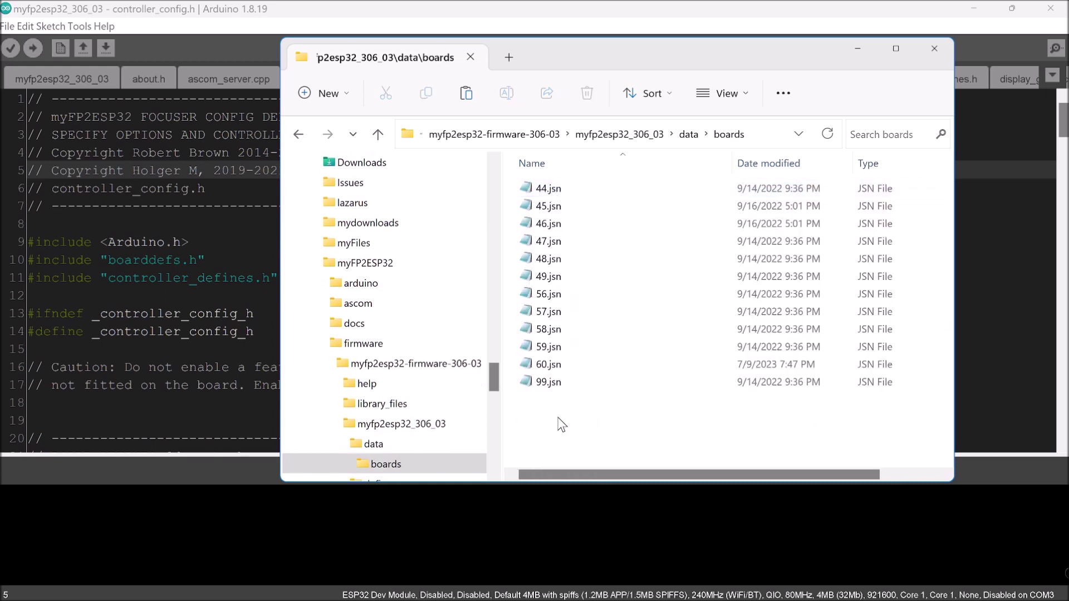
pyautogui.scroll(-1, 425, 370)
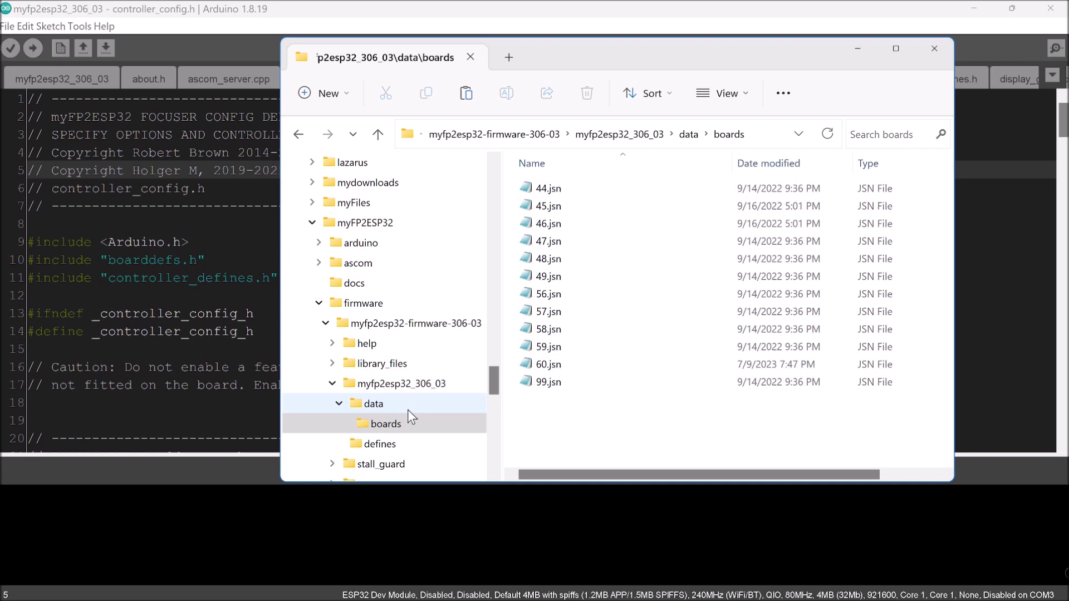
# - Examine the header files in the sketch's defines folder and go back to the myfp2esp32-firmware-306-03 folder
pyautogui.click(423, 385)
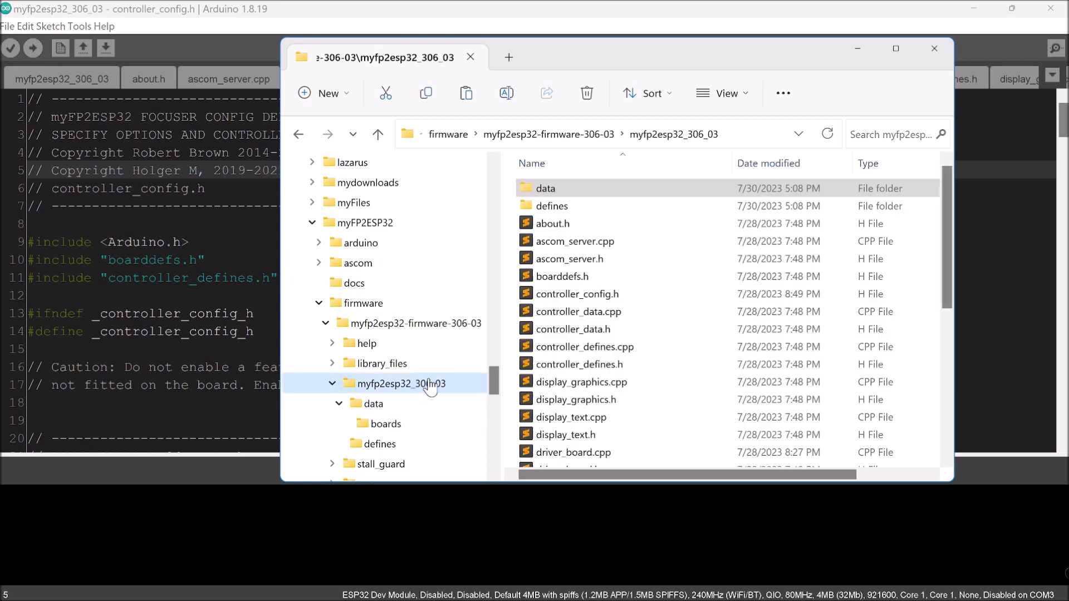
pyautogui.doubleClick(555, 207)
pyautogui.moveTo(613, 350); pyautogui.dragTo(590, 170)
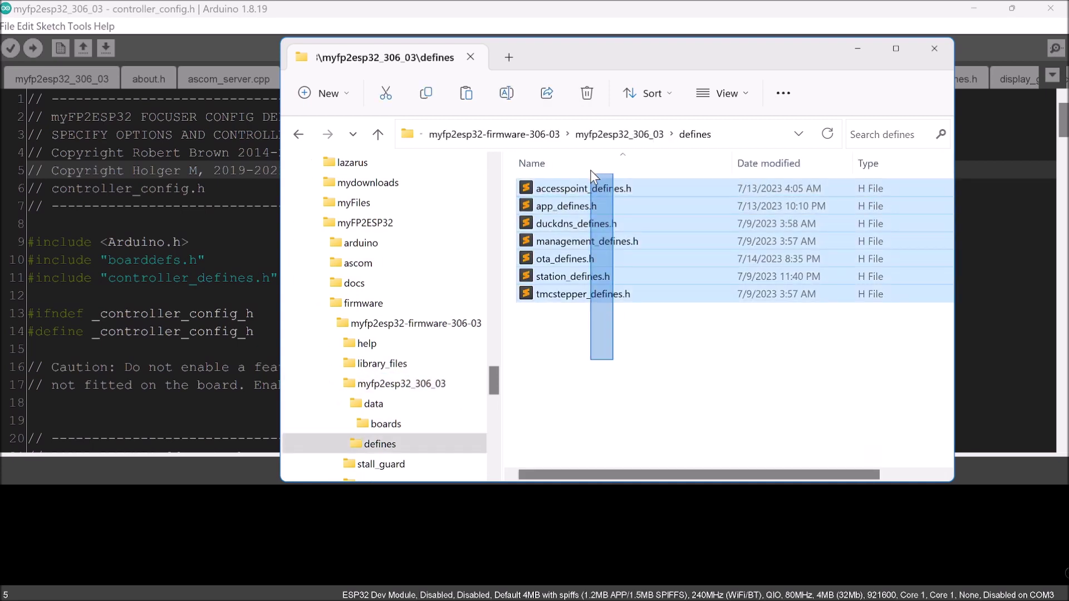
pyautogui.click(619, 345)
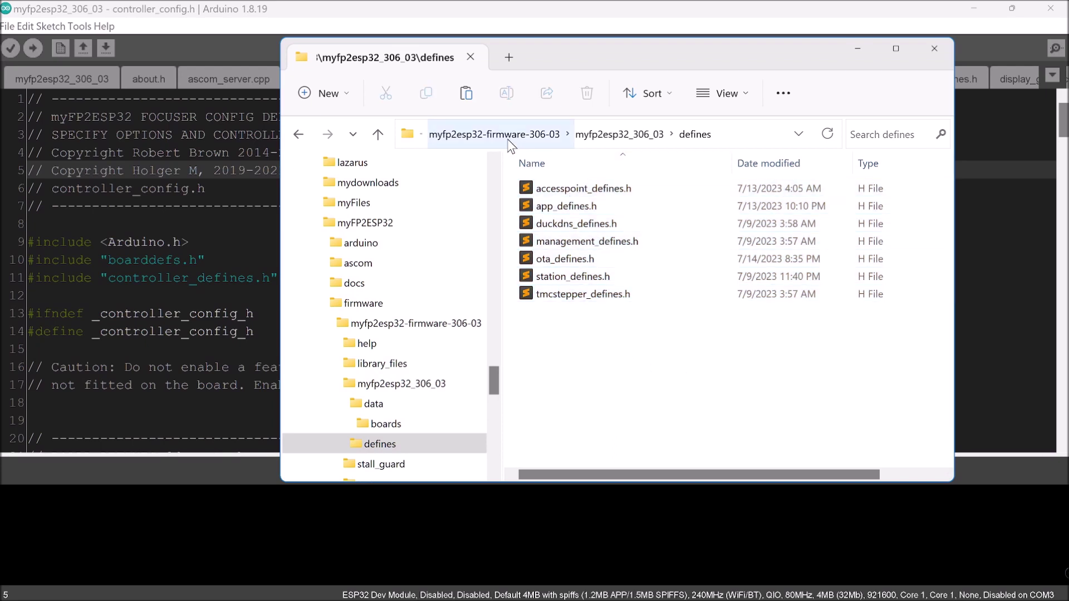
pyautogui.click(493, 141)
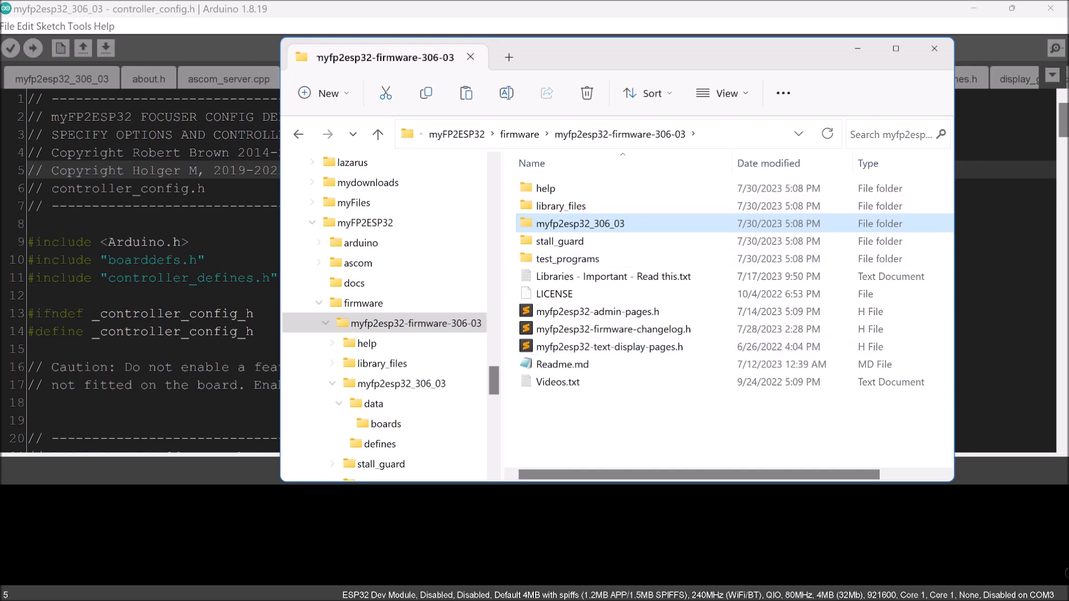
# - Switch back to the Arduino IDE and review the ESP32 Sketch Data Upload tool and the board selection options
pyautogui.hotkey('alt', 'Tab')
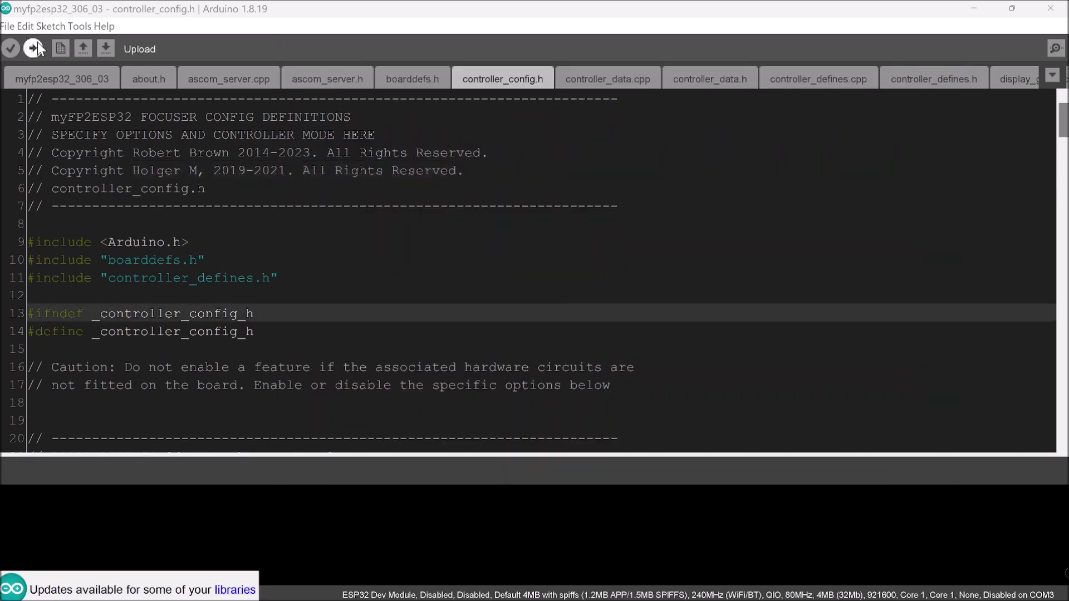
pyautogui.click(104, 26)
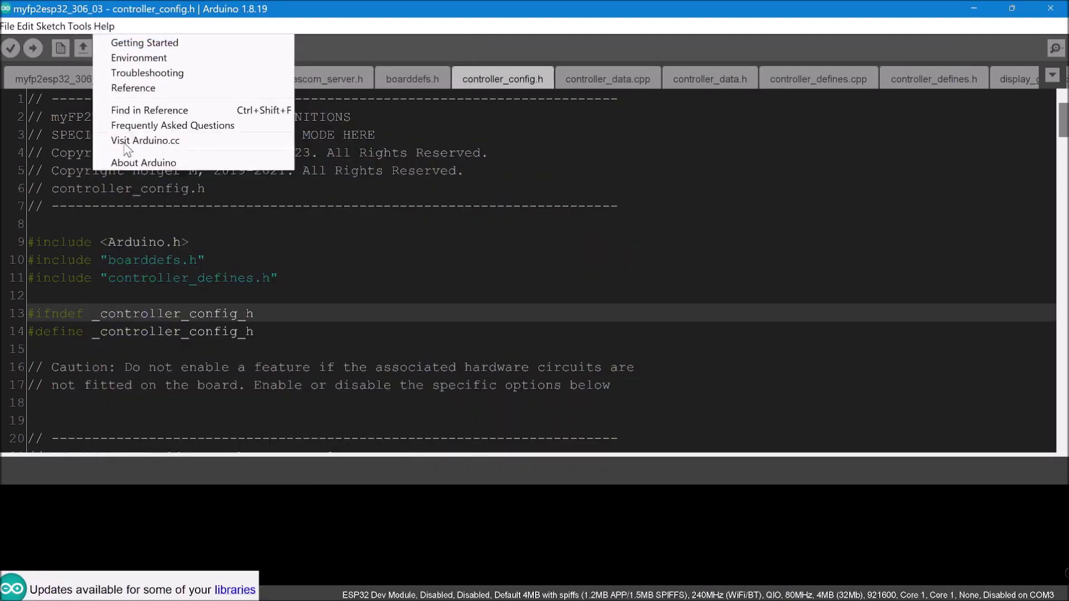
pyautogui.click(85, 28)
pyautogui.click(84, 28)
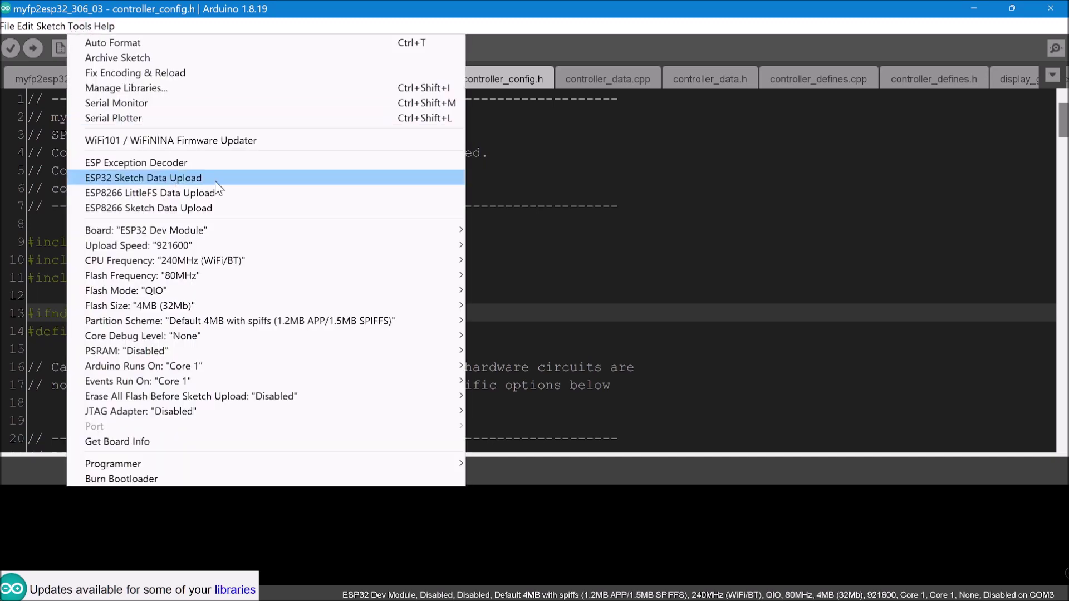
pyautogui.moveTo(213, 230)
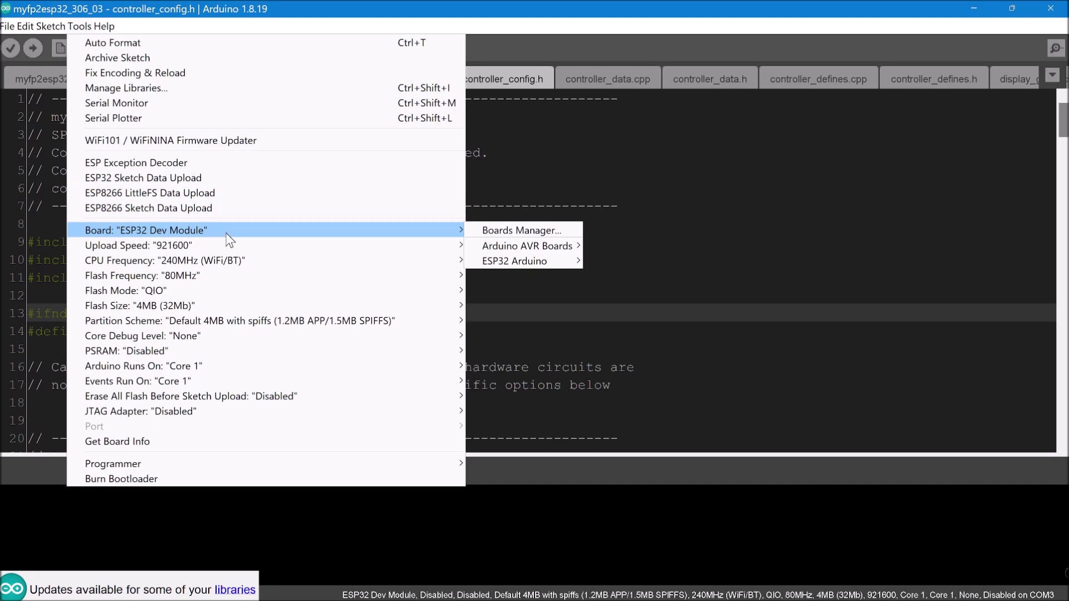